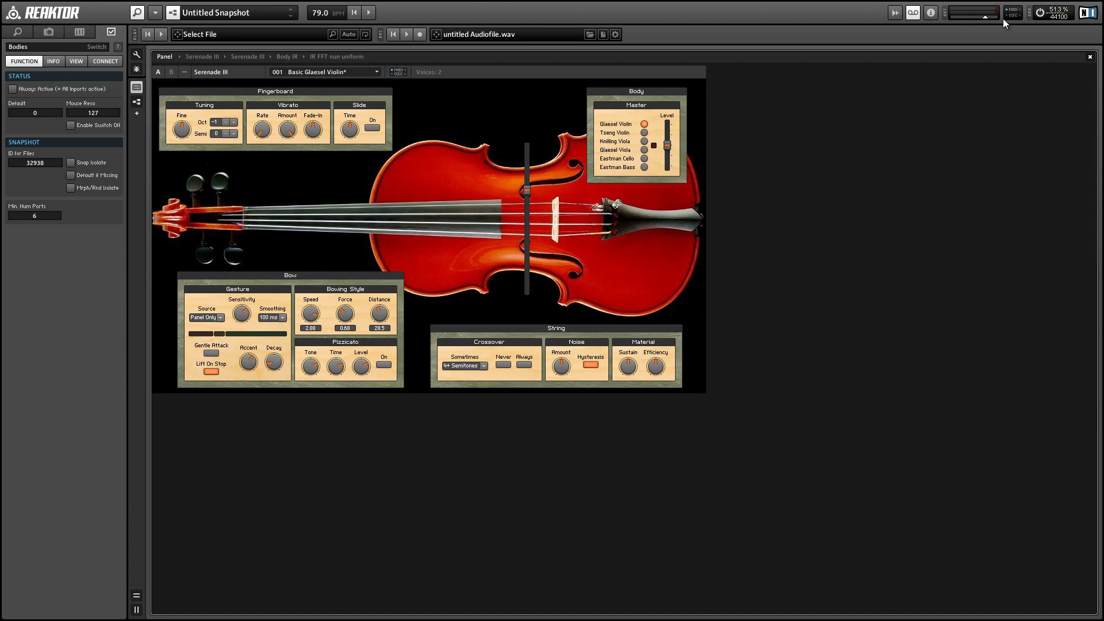
Select the Serenade III instrument and bow its Gesture fader to hear the Glaesel Violin body.
{"action": "left_click", "coordinate": [505, 147]}
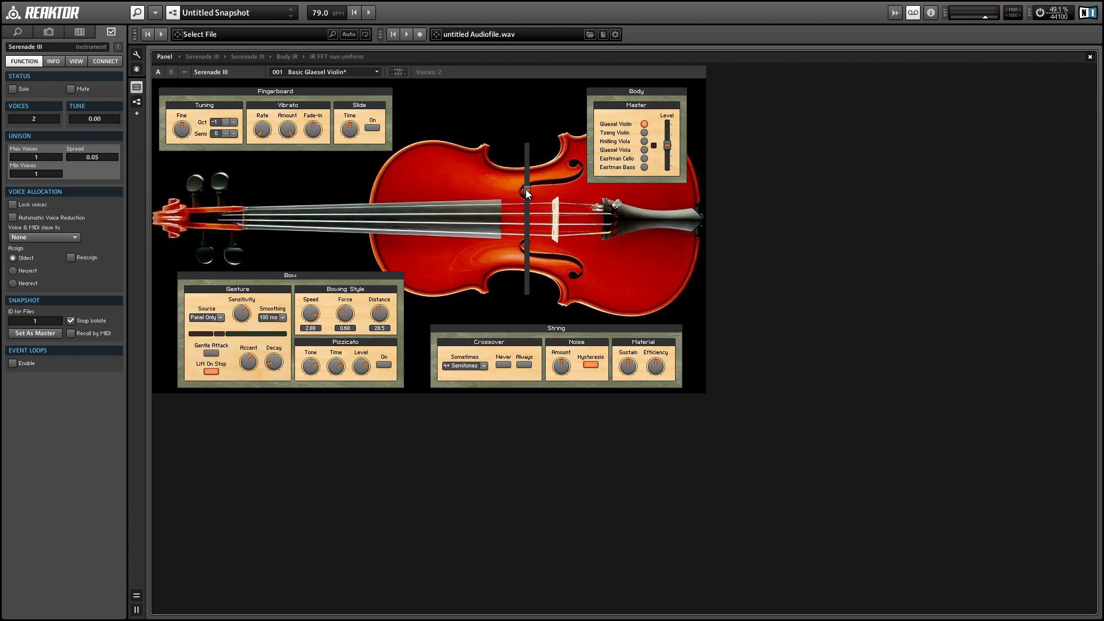
{"action": "left_click_drag", "start_coordinate": [527, 190], "coordinate": [503, 167]}
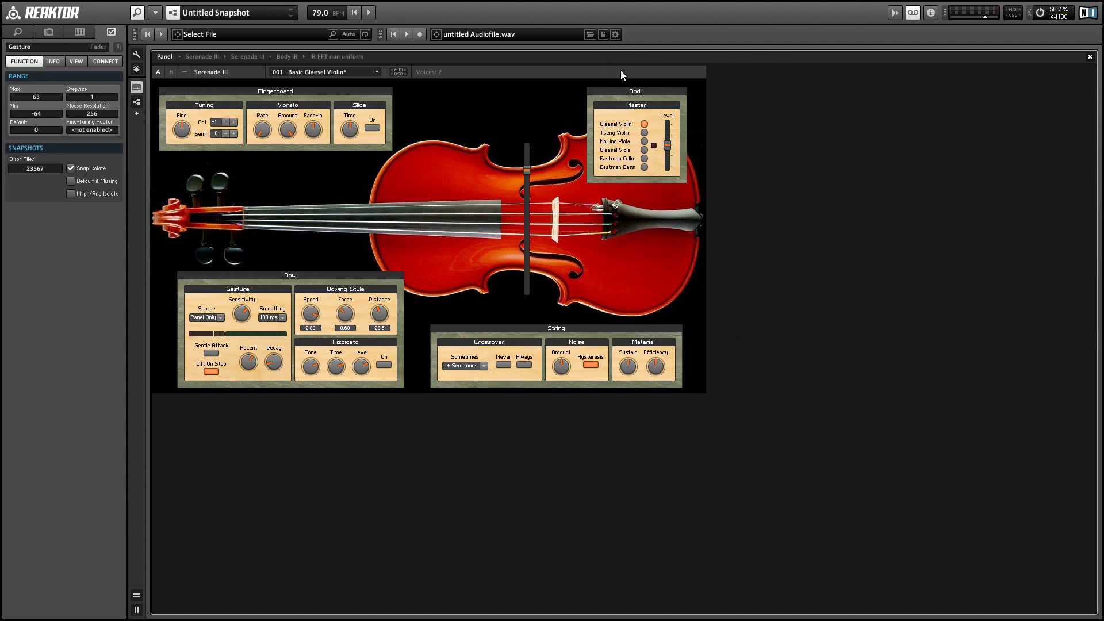
{"action": "left_click", "coordinate": [604, 110]}
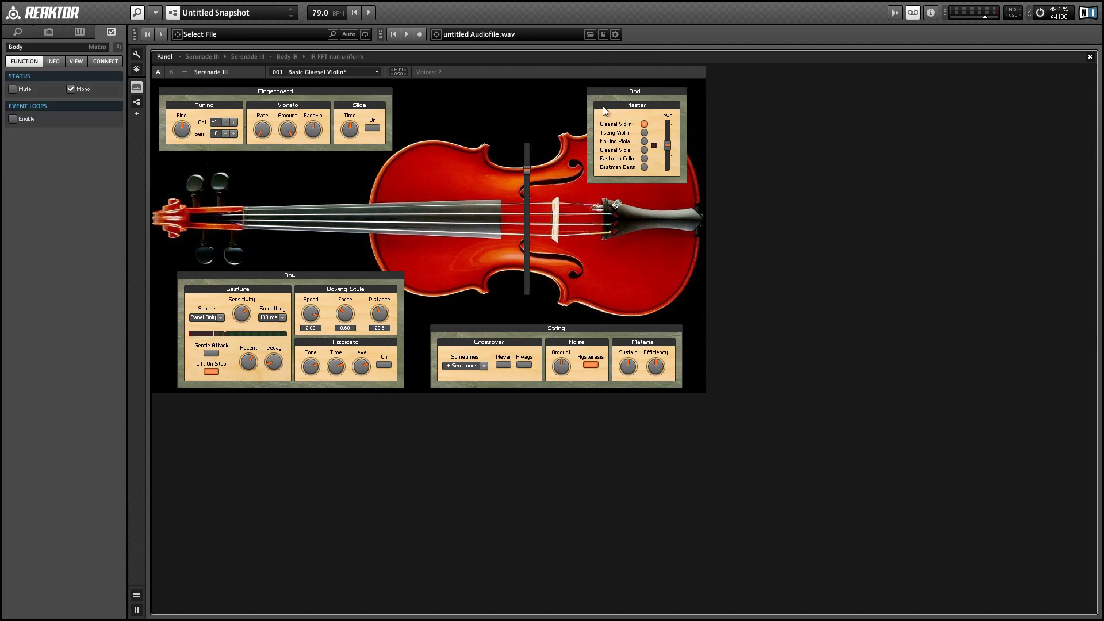
{"action": "left_click", "coordinate": [665, 166]}
{"action": "left_click", "coordinate": [644, 159]}
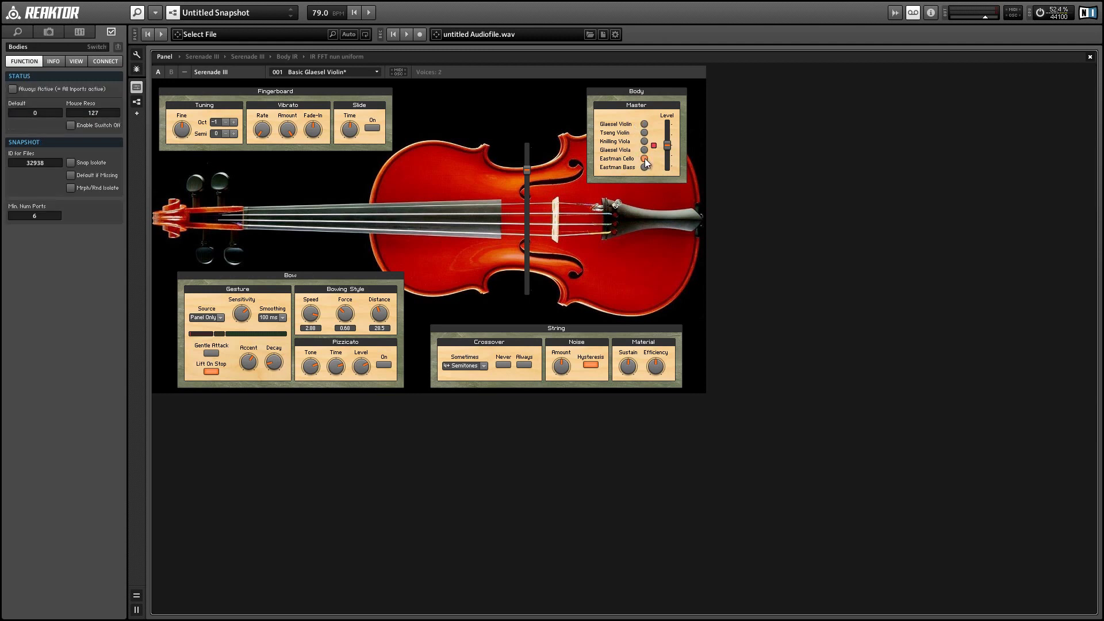
{"action": "mouse_move", "coordinate": [526, 170]}
{"action": "left_mouse_down"}
{"action": "mouse_move", "coordinate": [531, 247]}
{"action": "mouse_move", "coordinate": [522, 164]}
{"action": "left_mouse_up"}
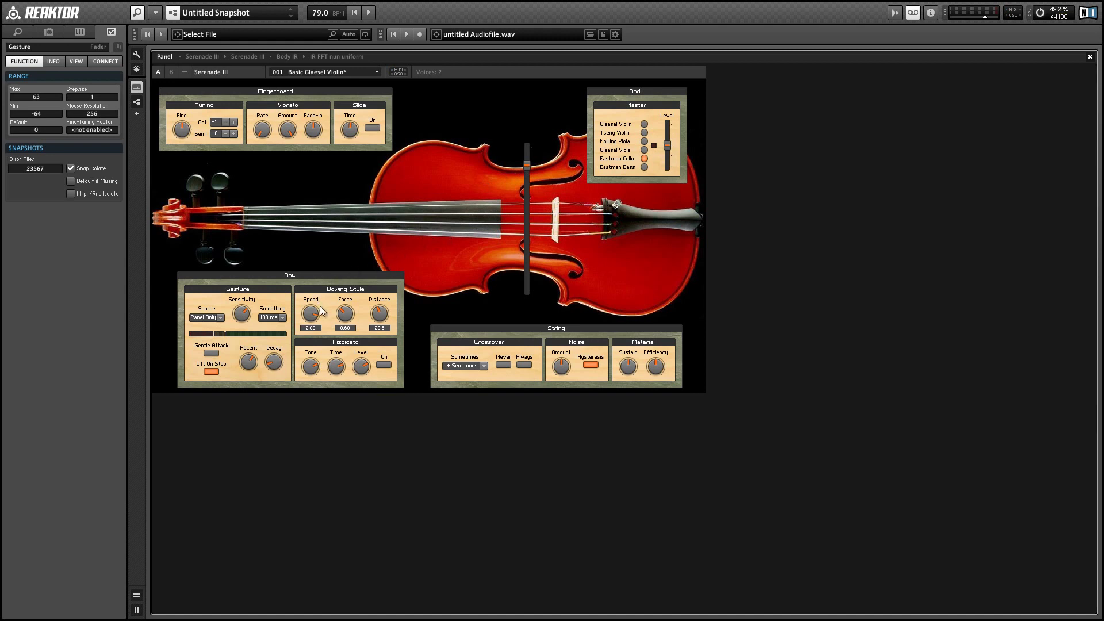
{"action": "left_click", "coordinate": [645, 143]}
{"action": "left_click", "coordinate": [645, 124]}
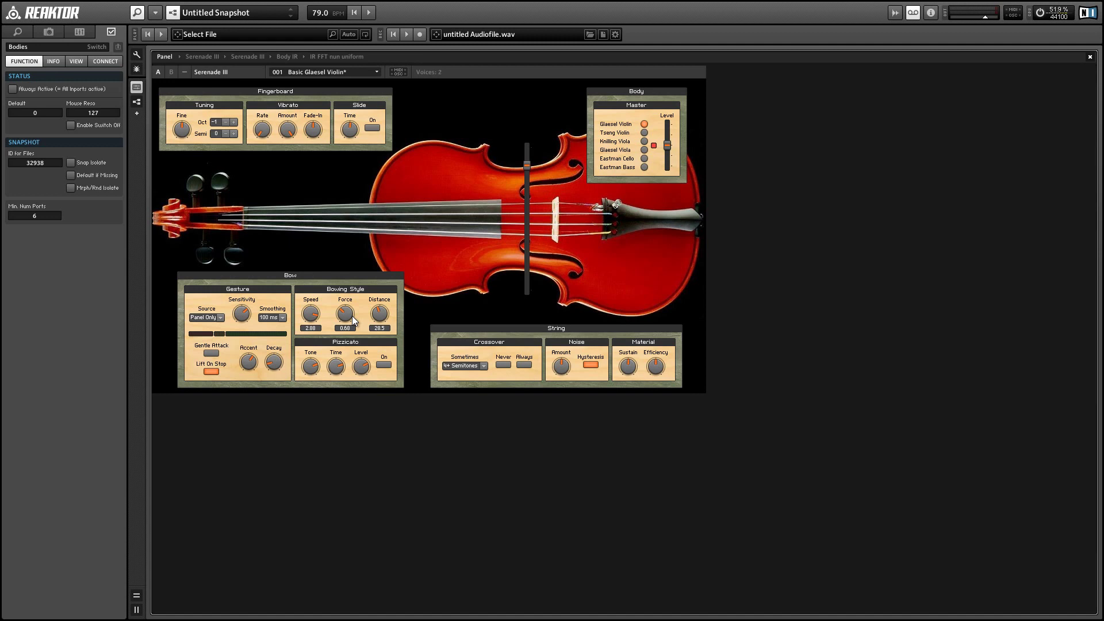
Set bowing speed 0.9, force 1.64 and distance 33.5, bowing the Gesture fader after each change.
{"action": "left_click", "coordinate": [310, 314]}
{"action": "left_click_drag", "start_coordinate": [311, 322], "coordinate": [340, 293]}
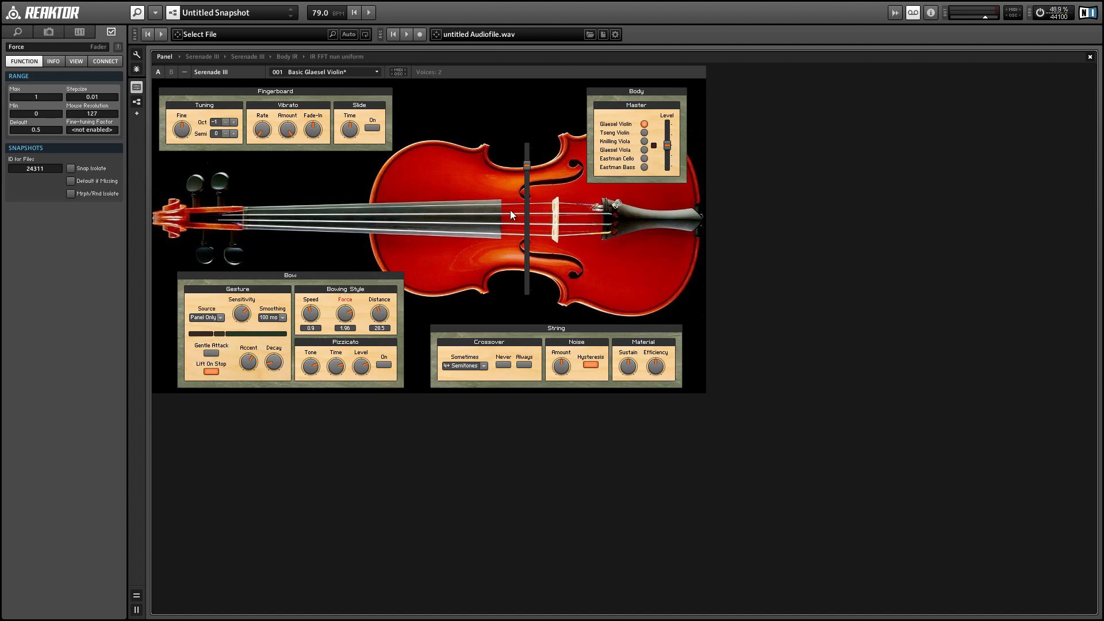
{"action": "left_click_drag", "start_coordinate": [526, 165], "coordinate": [527, 237]}
{"action": "left_click_drag", "start_coordinate": [347, 313], "coordinate": [385, 325]}
{"action": "left_click_drag", "start_coordinate": [522, 241], "coordinate": [544, 250]}
Check the bowing distance, then turn Pizzicato on and choose the Eastman Bass body.
{"action": "left_click", "coordinate": [368, 314]}
{"action": "left_click", "coordinate": [401, 383]}
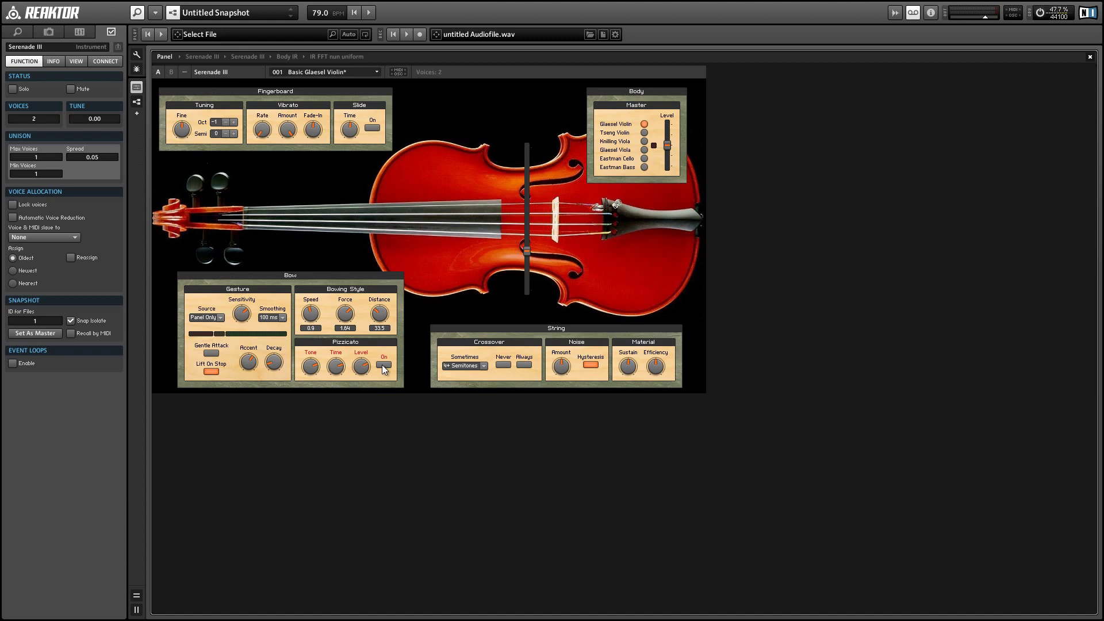
{"action": "left_click", "coordinate": [385, 365]}
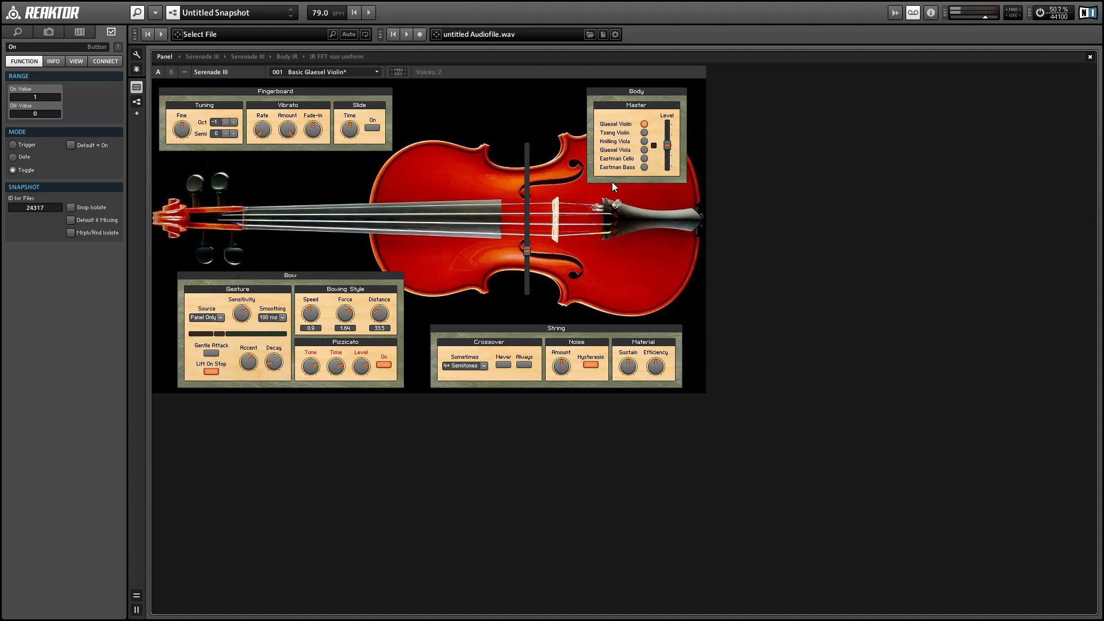
{"action": "left_click", "coordinate": [644, 168]}
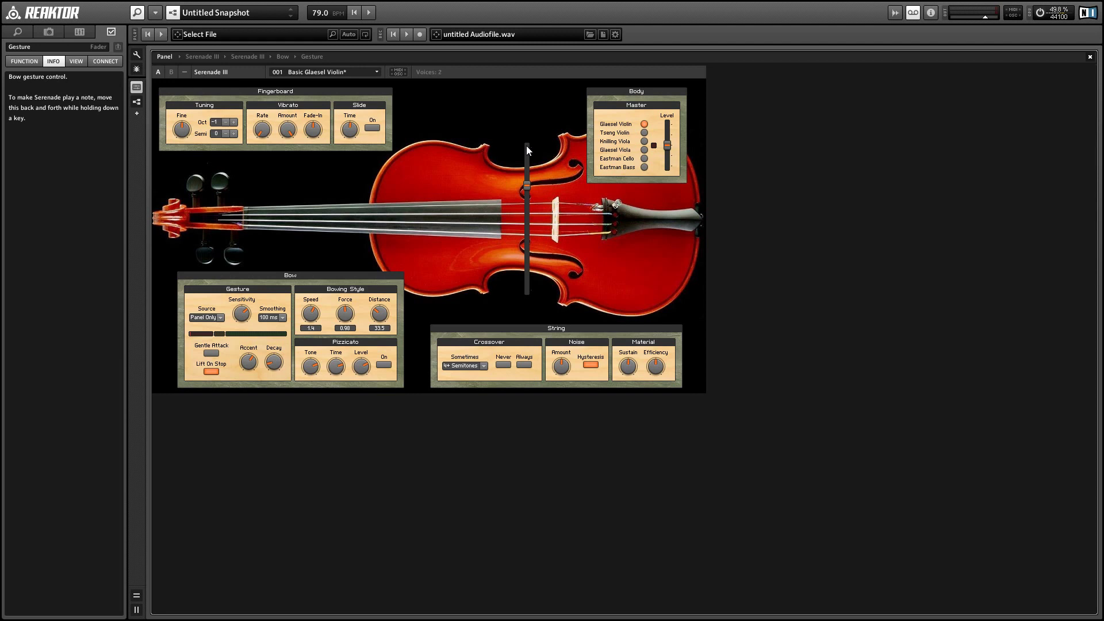
Arm MIDI & OSC Learn on the Gesture bow fader.
{"action": "right_click", "coordinate": [528, 150]}
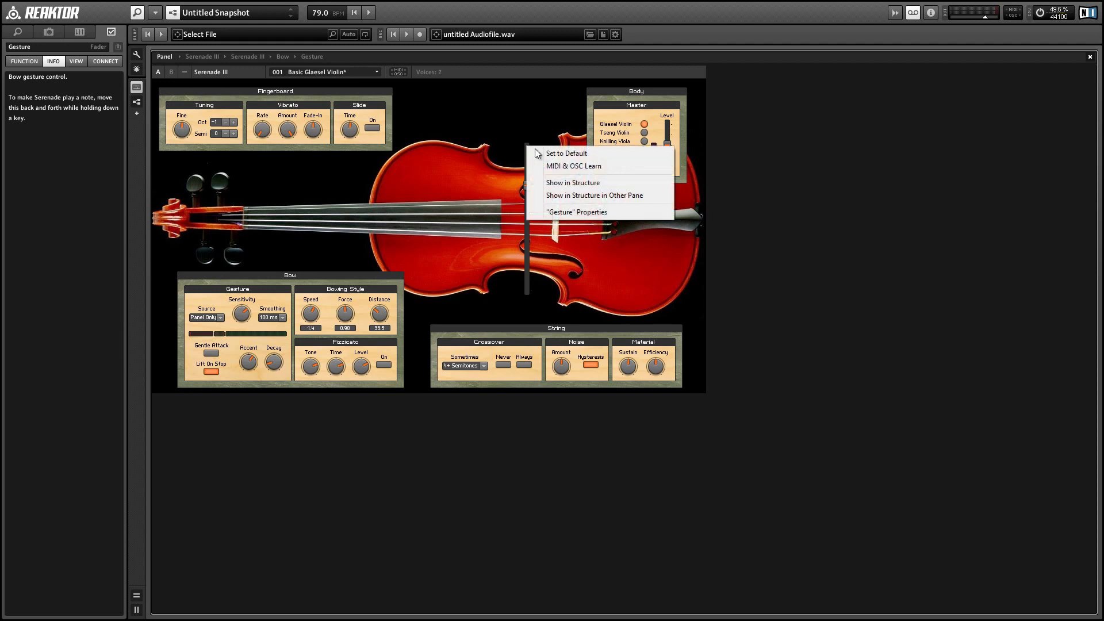
{"action": "left_click", "coordinate": [568, 166]}
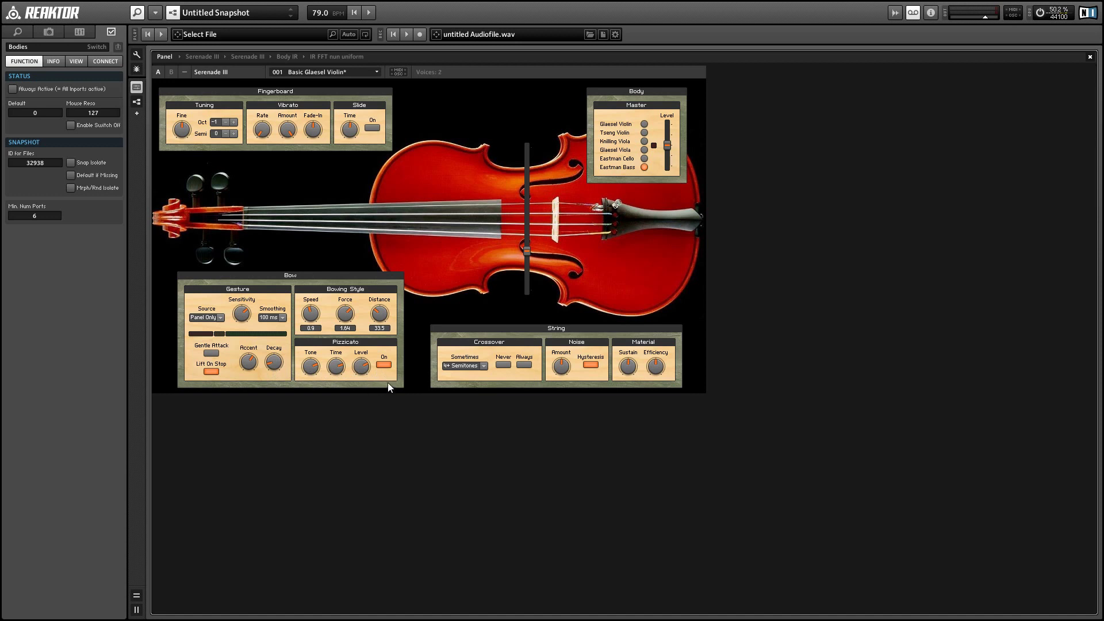
Turn Pizzicato off and bow the Gesture fader to hear the Eastman Bass body.
{"action": "left_click", "coordinate": [388, 367]}
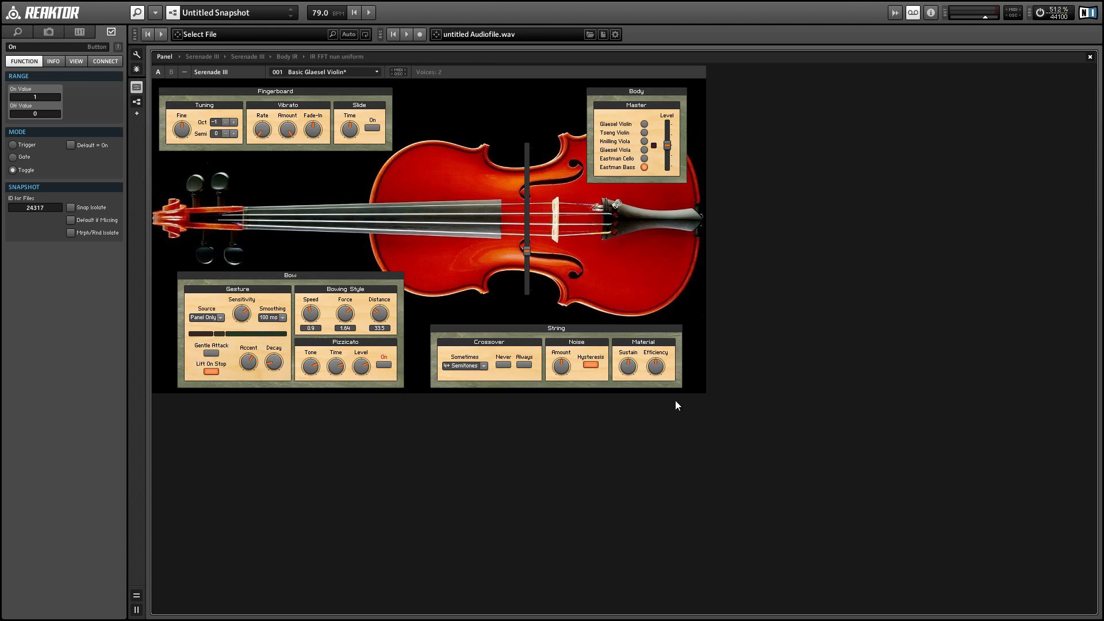
{"action": "left_click", "coordinate": [528, 253]}
{"action": "left_click_drag", "start_coordinate": [527, 250], "coordinate": [532, 267]}
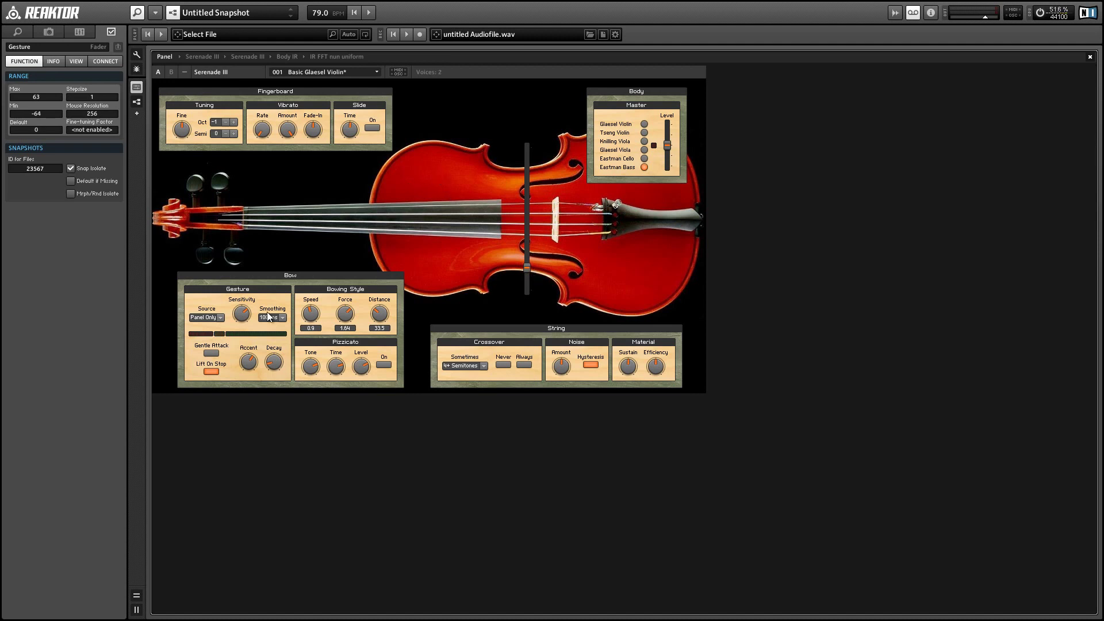
{"action": "left_click", "coordinate": [291, 415]}
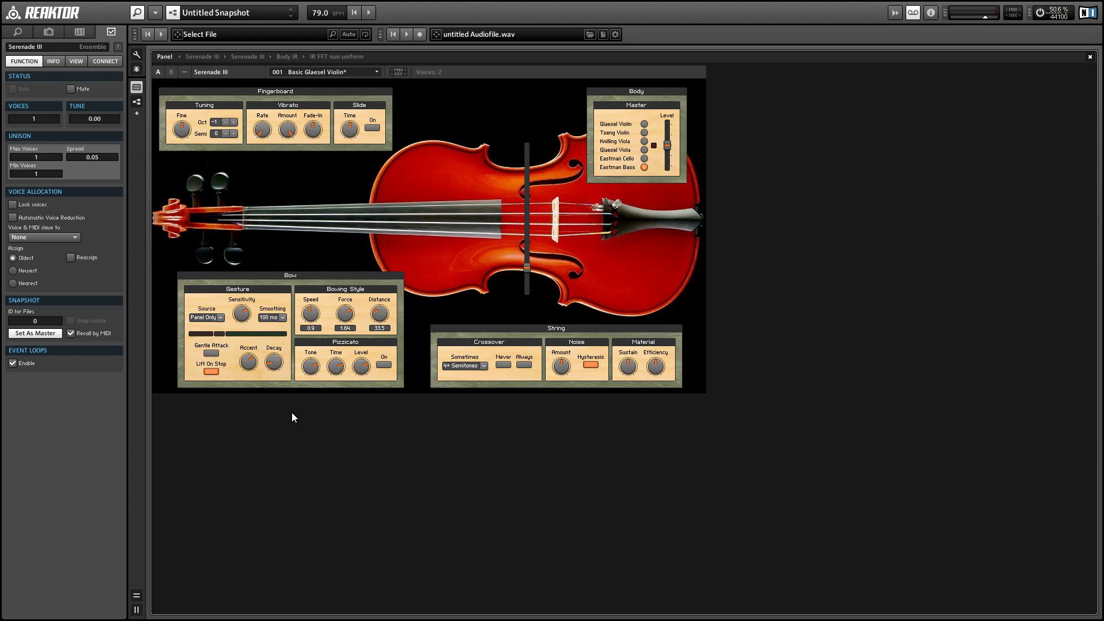
In the ensemble's CONNECT settings, renumber then Sort And Compress IDs, and show Serenade III's connections.
{"action": "left_click", "coordinate": [107, 61]}
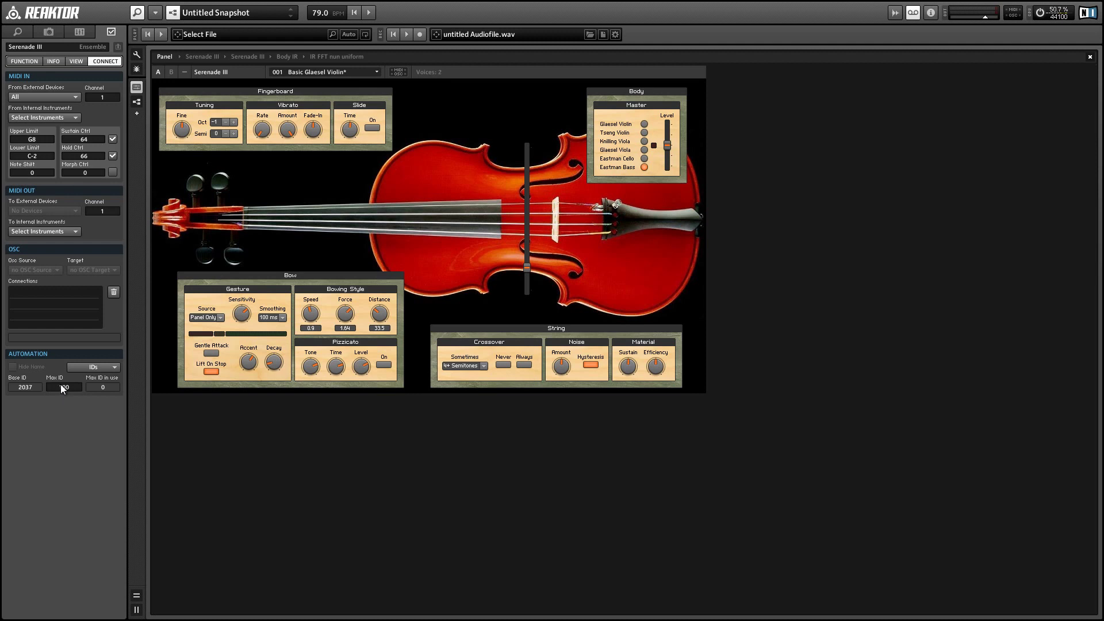
{"action": "left_click", "coordinate": [90, 370]}
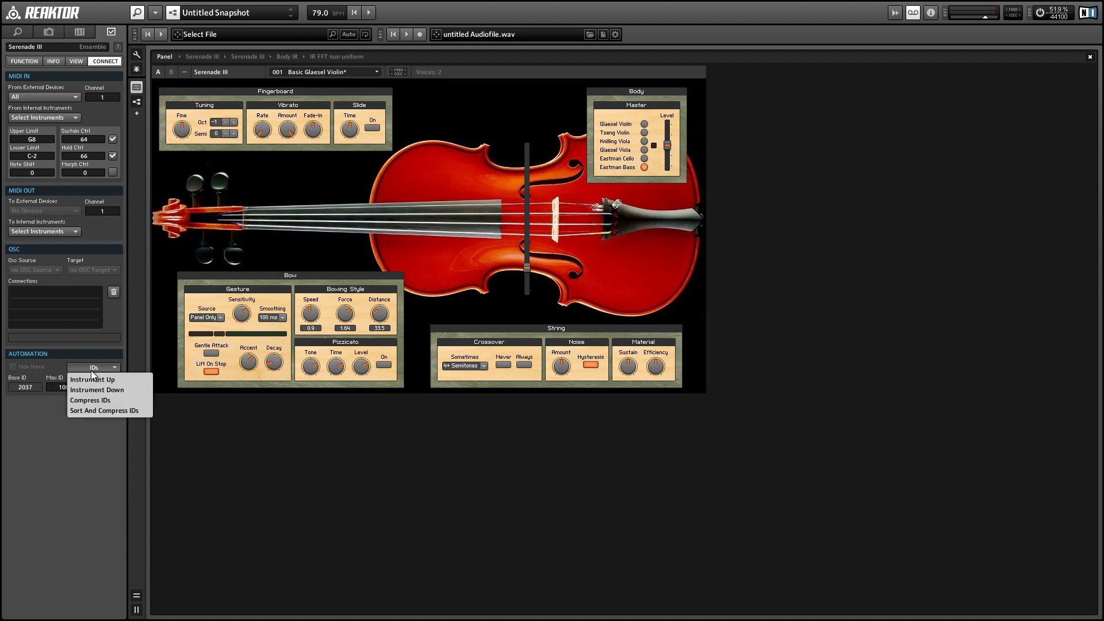
{"action": "left_click", "coordinate": [93, 380]}
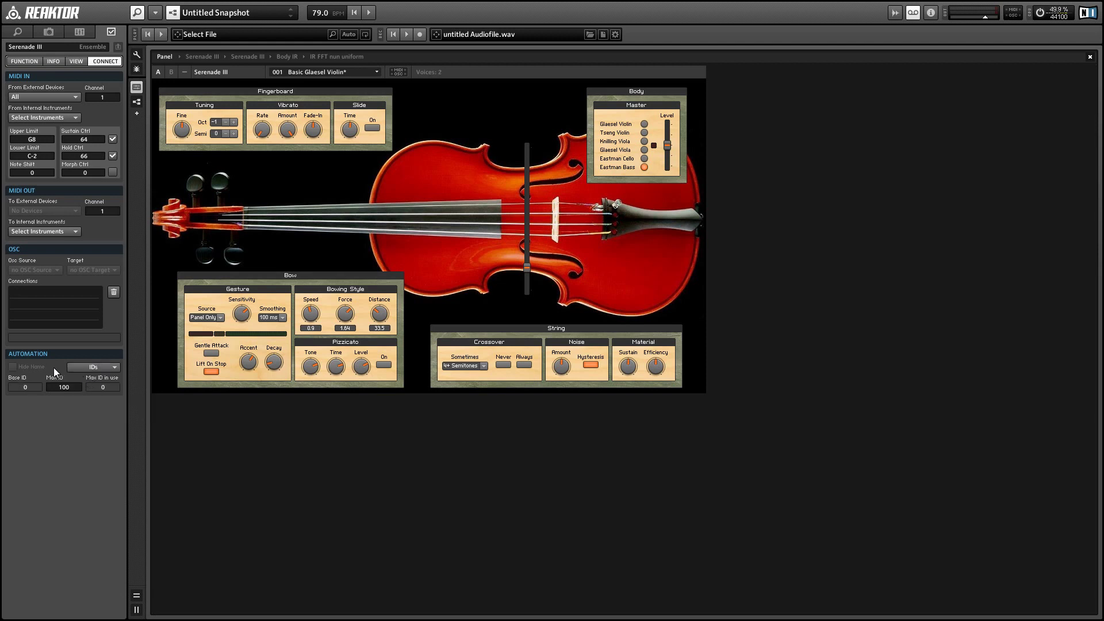
{"action": "left_click", "coordinate": [102, 368]}
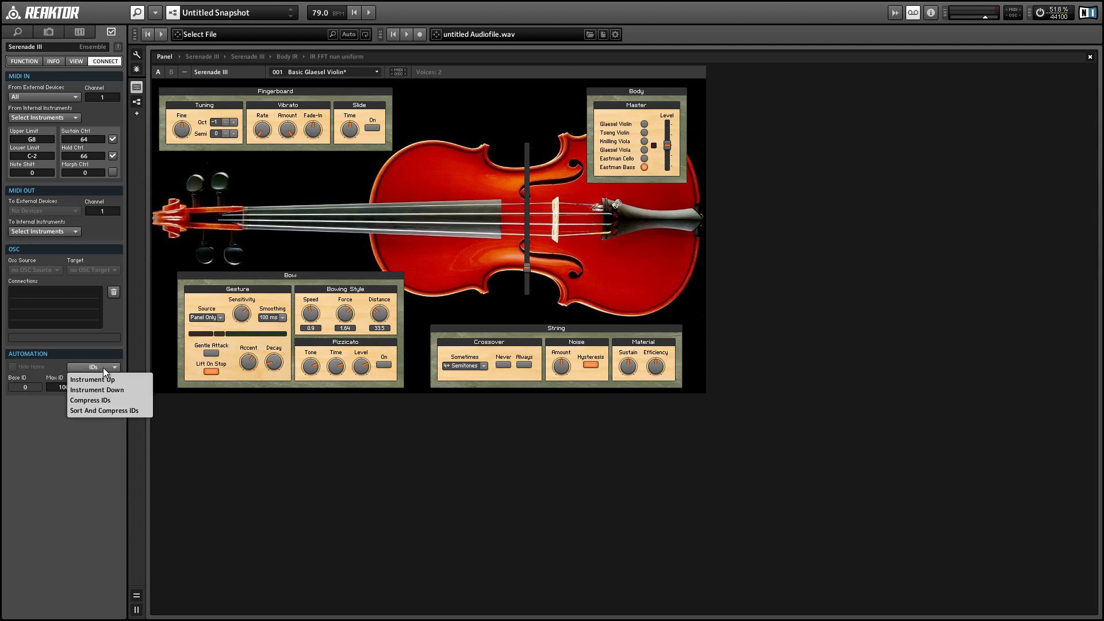
{"action": "left_click", "coordinate": [123, 409]}
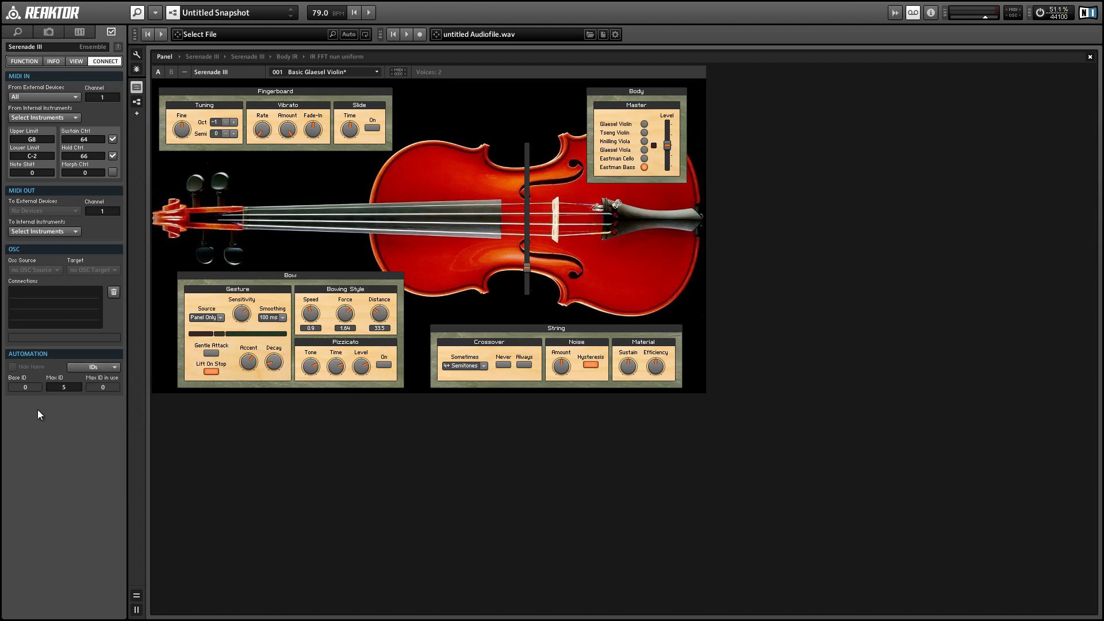
{"action": "left_click", "coordinate": [482, 76]}
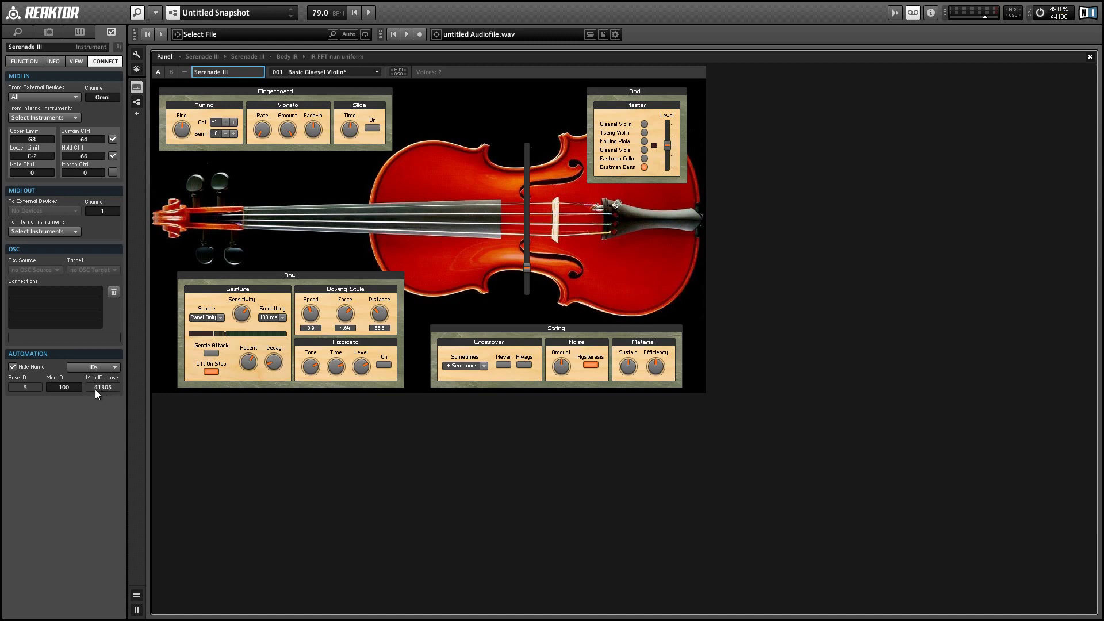
Apply Sort And Compress IDs to Serenade III's automation, raising its Max ID to 749.
{"action": "left_click", "coordinate": [102, 368]}
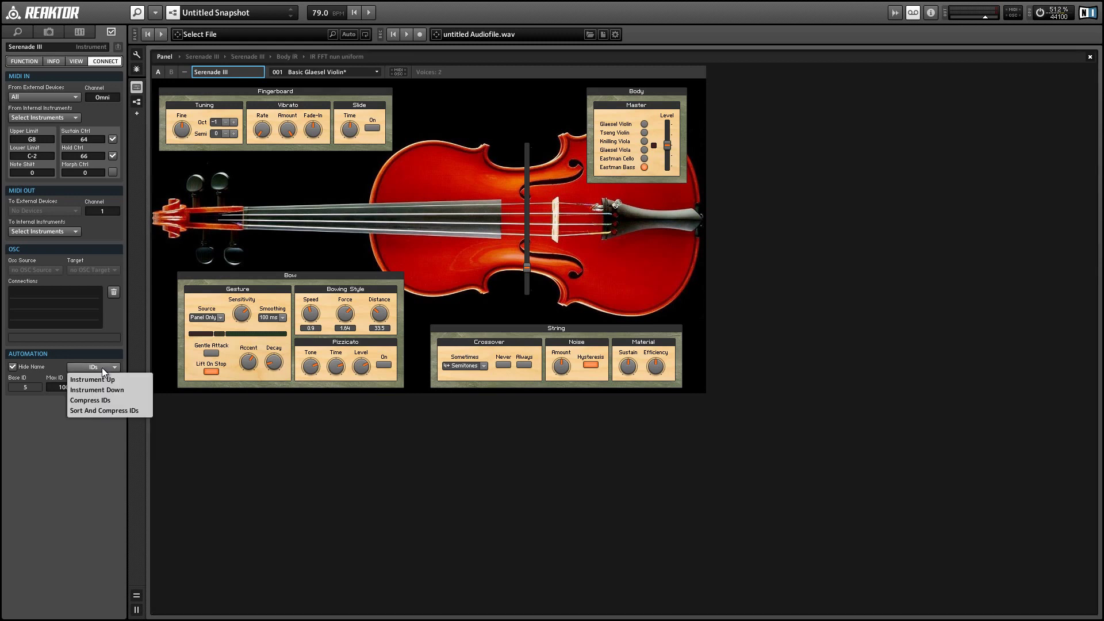
{"action": "left_click", "coordinate": [110, 410]}
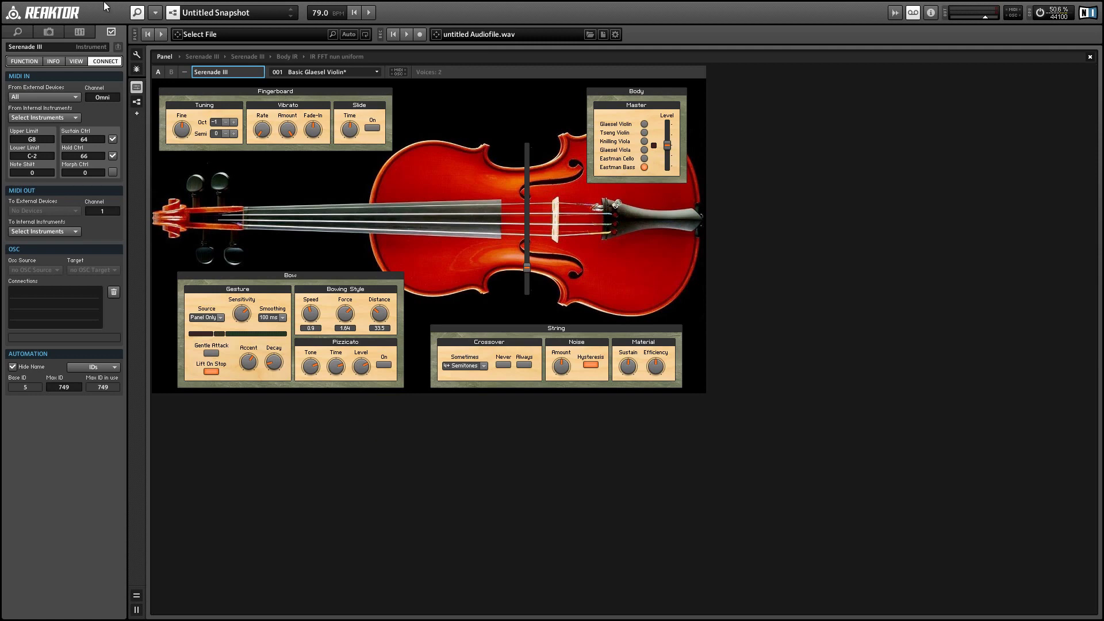
Save the ensemble as Serenade IIIB.ens over the old copy, then select Reaktor5 in Ableton's Plug-ins.
{"action": "left_click", "coordinate": [157, 13]}
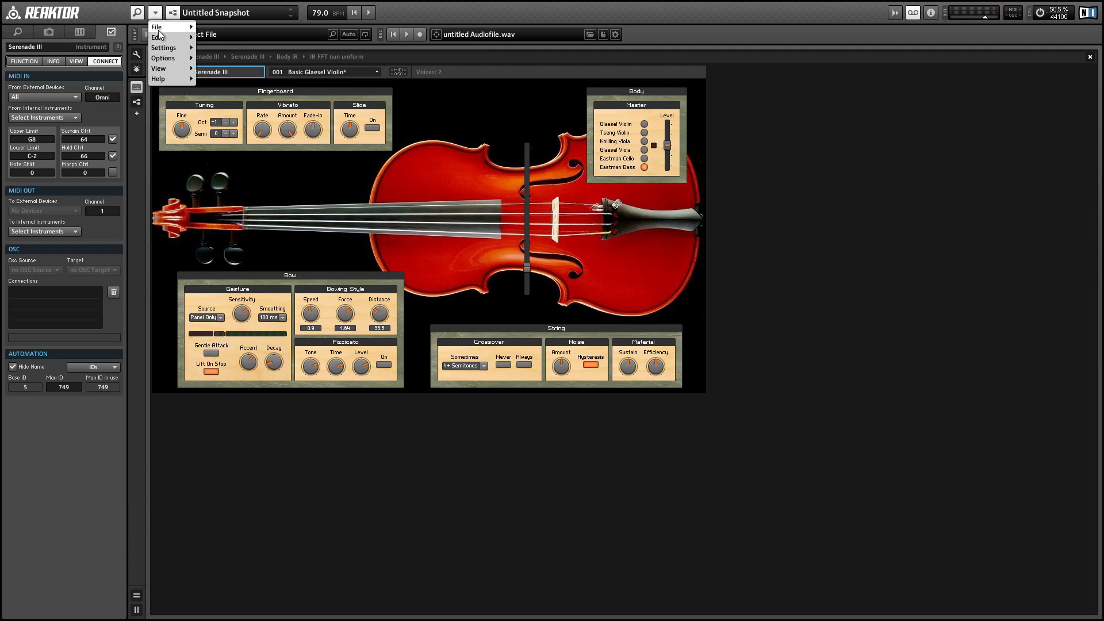
{"action": "mouse_move", "coordinate": [161, 29]}
{"action": "left_click", "coordinate": [261, 69]}
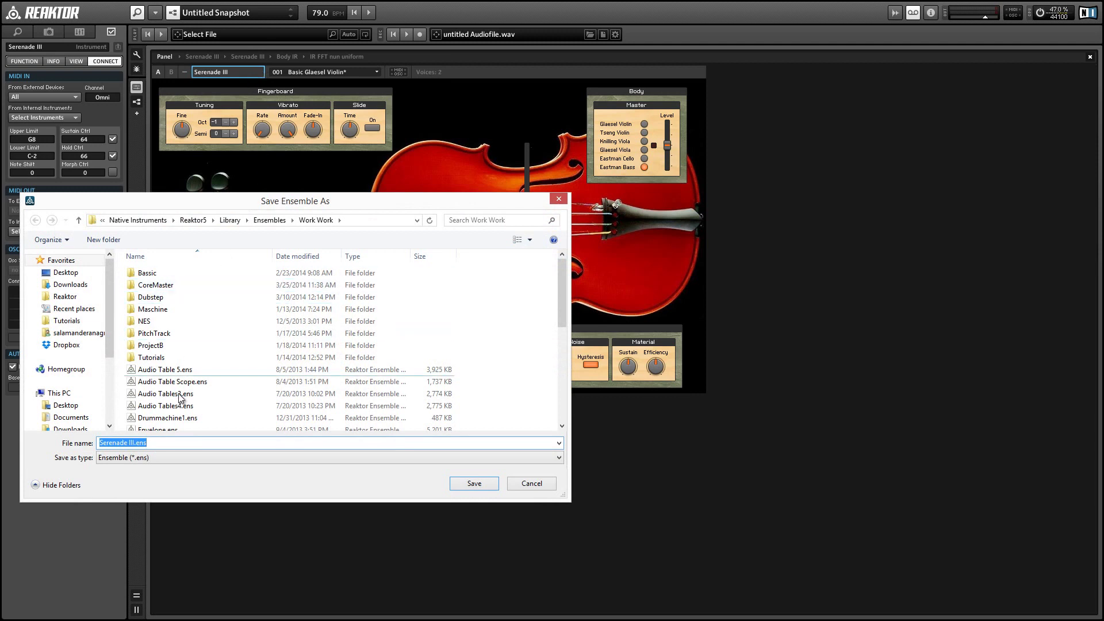
{"action": "left_click", "coordinate": [136, 444]}
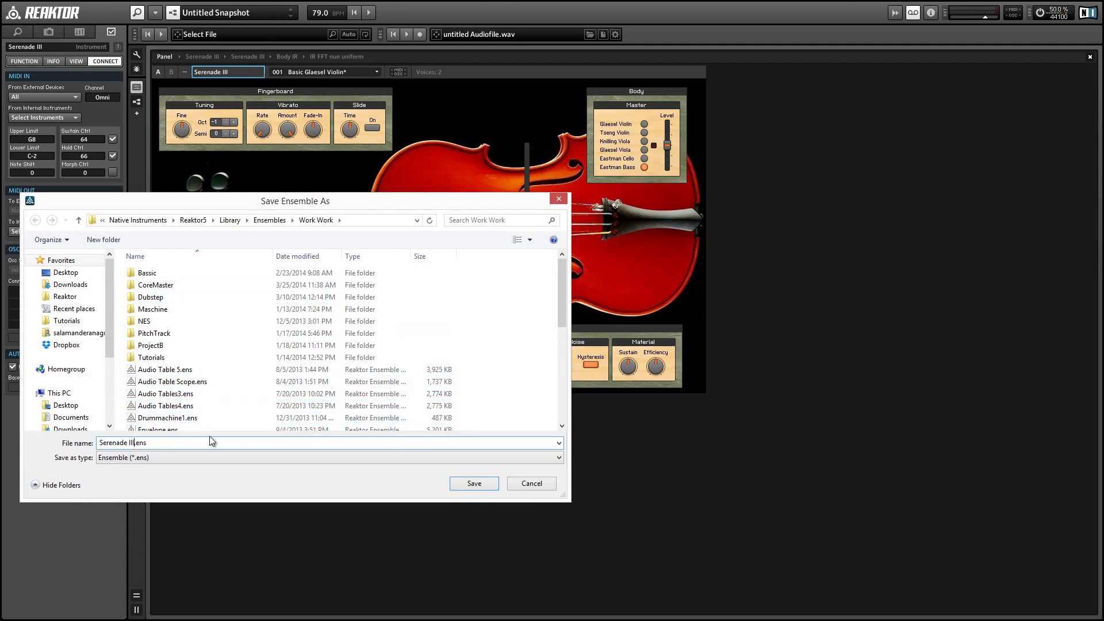
{"action": "type", "text": "B"}
{"action": "left_click", "coordinate": [476, 489]}
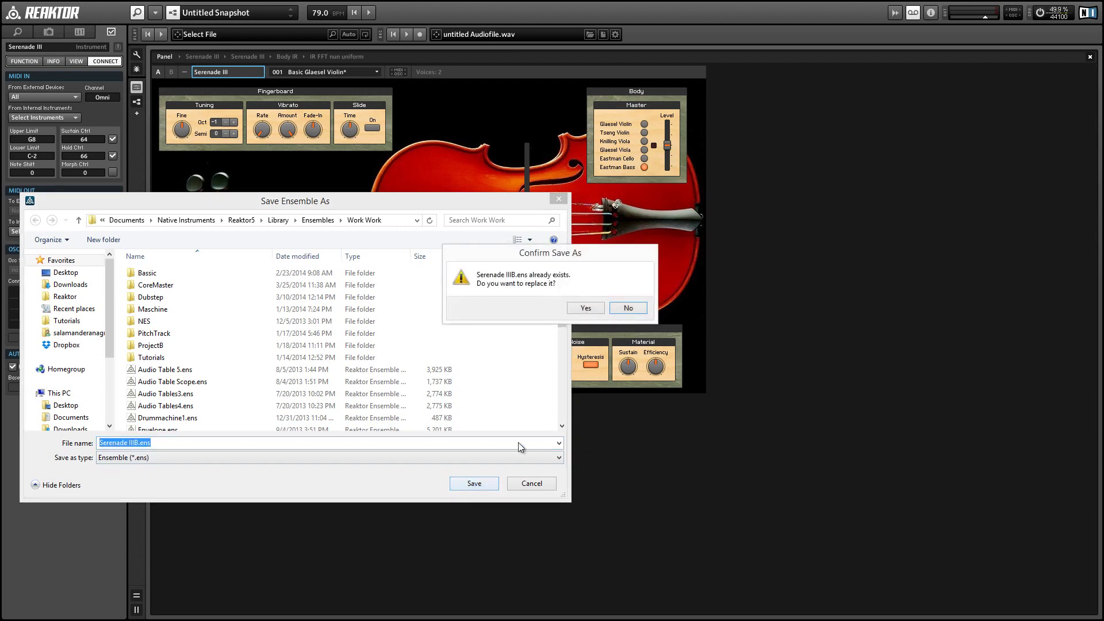
{"action": "left_click", "coordinate": [577, 309]}
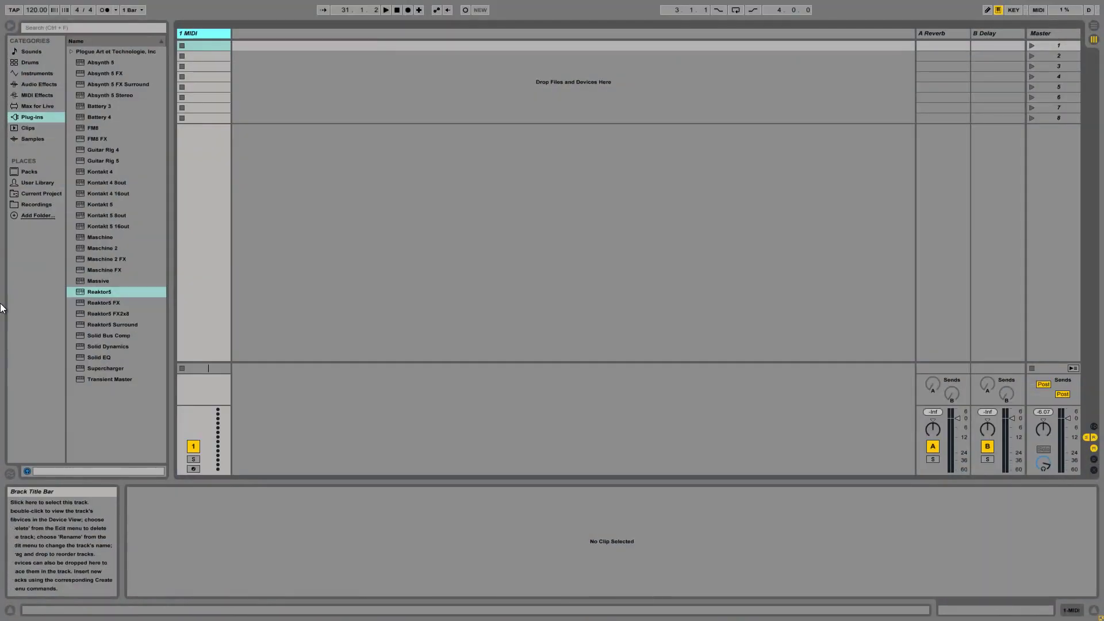
{"action": "left_click", "coordinate": [104, 292]}
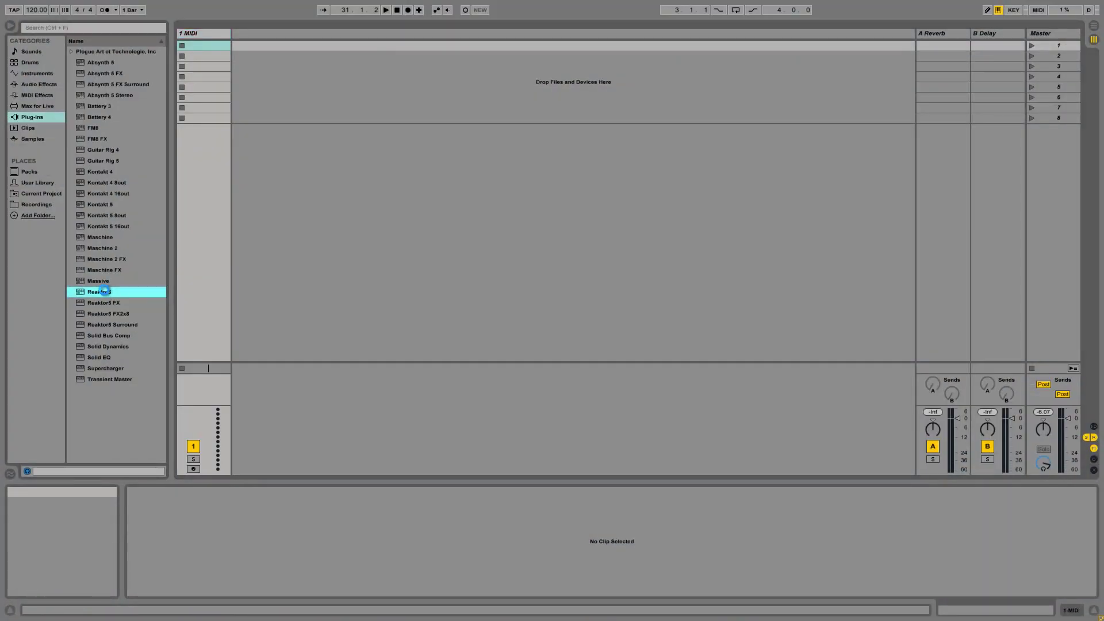
Load recent Serenade IIIB.ens in Reaktor5, set the body to Glaesel Violin, and close the plug-in.
{"action": "double_click", "coordinate": [104, 291]}
{"action": "left_click", "coordinate": [385, 92]}
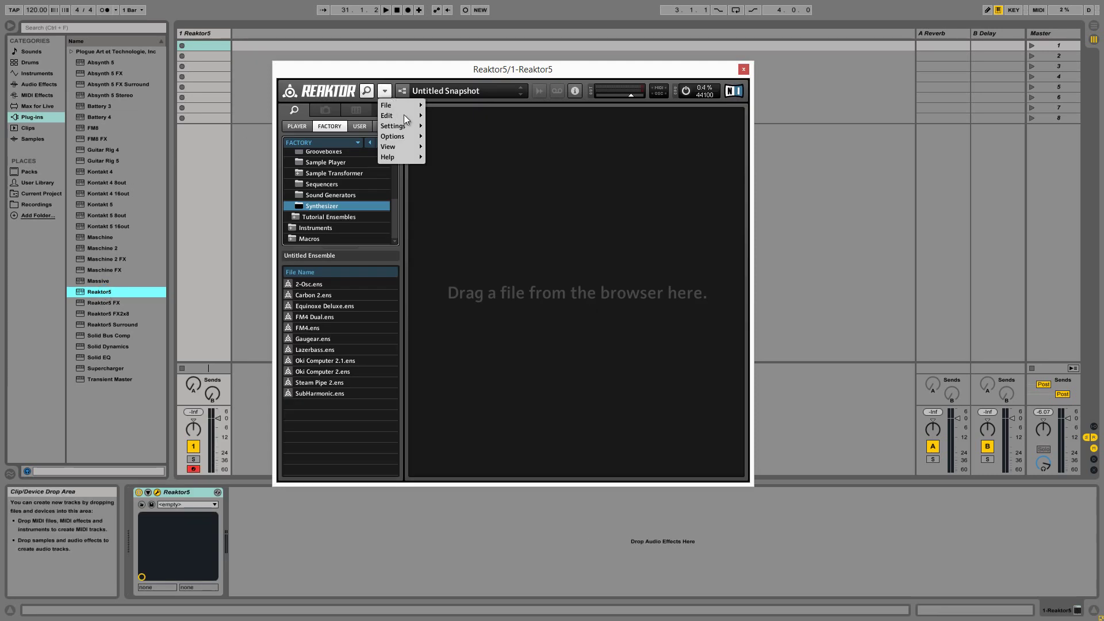
{"action": "mouse_move", "coordinate": [403, 106]}
{"action": "mouse_move", "coordinate": [466, 127]}
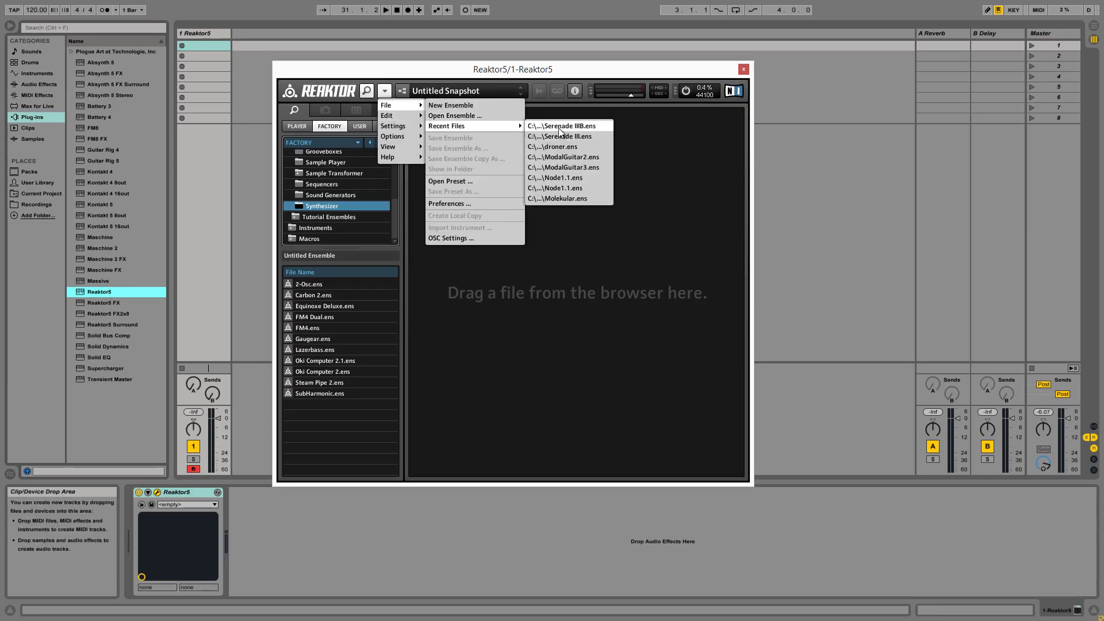
{"action": "left_click", "coordinate": [561, 132]}
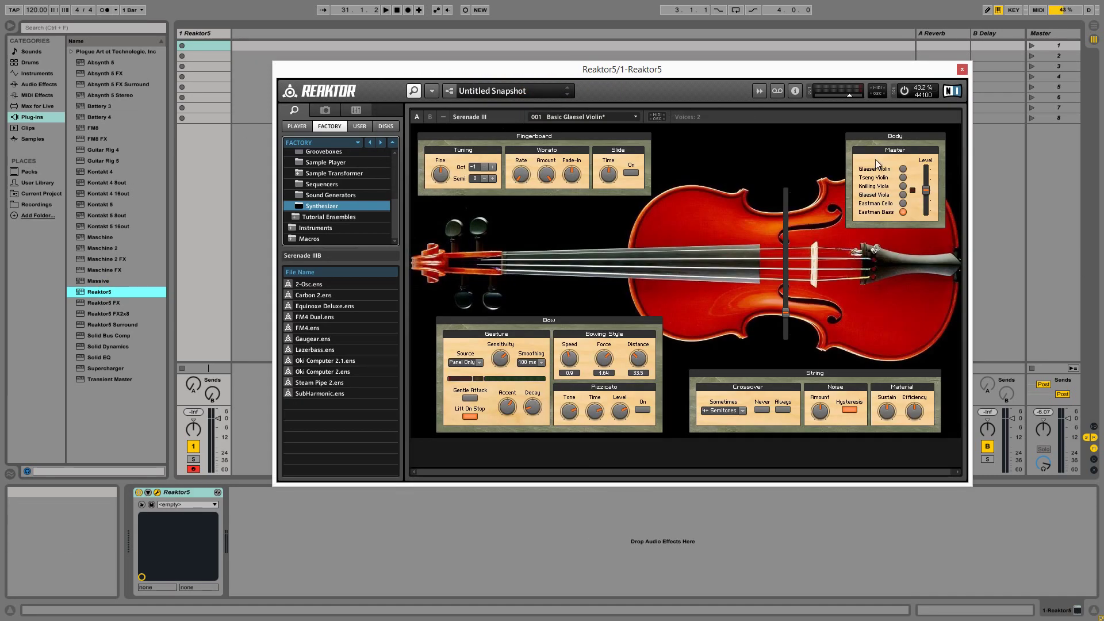
{"action": "left_click", "coordinate": [903, 170]}
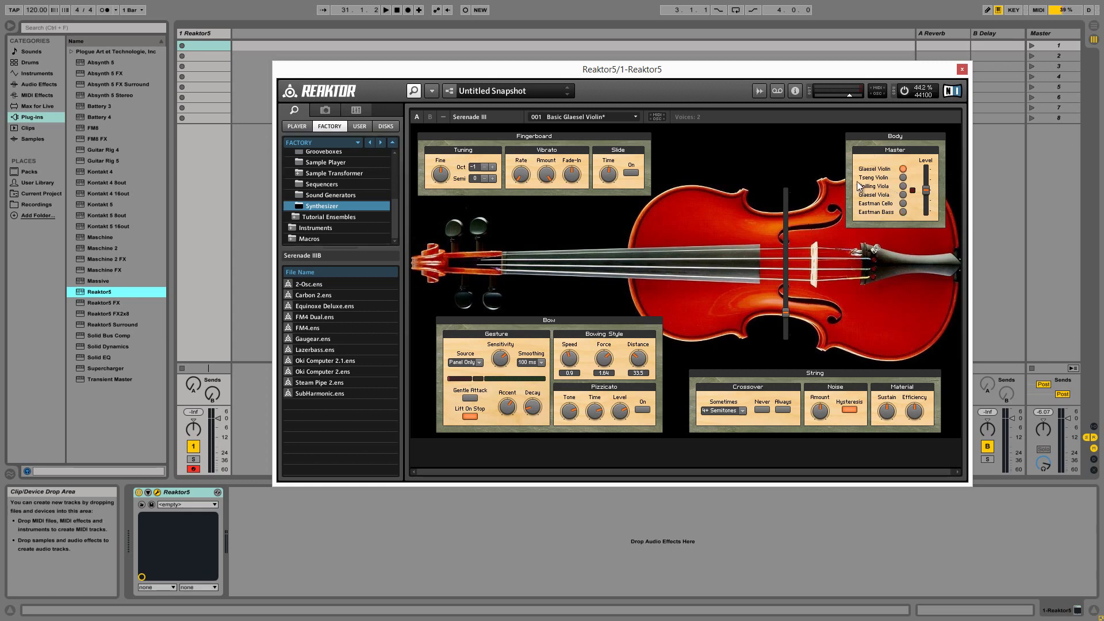
{"action": "left_click", "coordinate": [963, 69]}
Create a MIDI clip with an F3 note spanning bar 1 and extend the clip to two bars.
{"action": "double_click", "coordinate": [203, 45]}
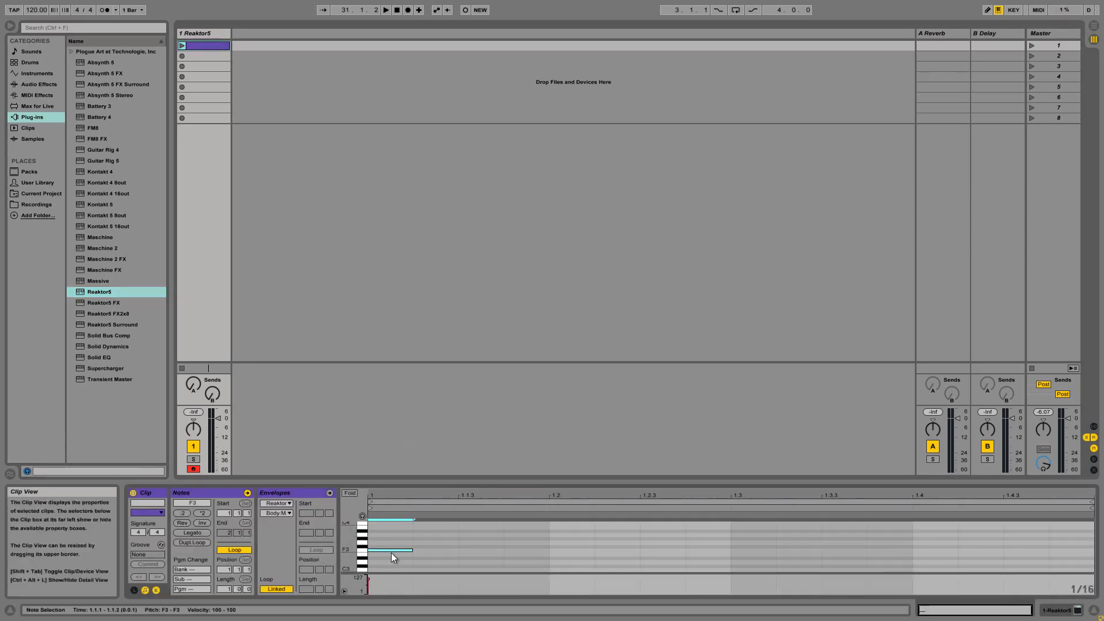
{"action": "double_click", "coordinate": [396, 552]}
{"action": "left_click_drag", "start_coordinate": [413, 551], "coordinate": [1090, 566]}
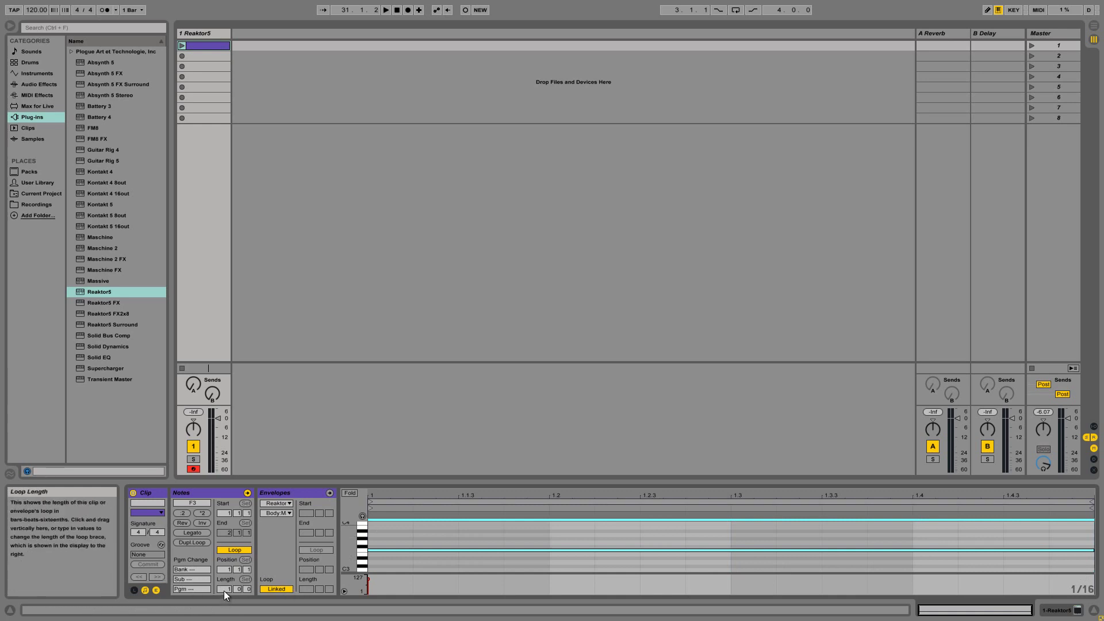
{"action": "left_click_drag", "start_coordinate": [223, 590], "coordinate": [223, 585]}
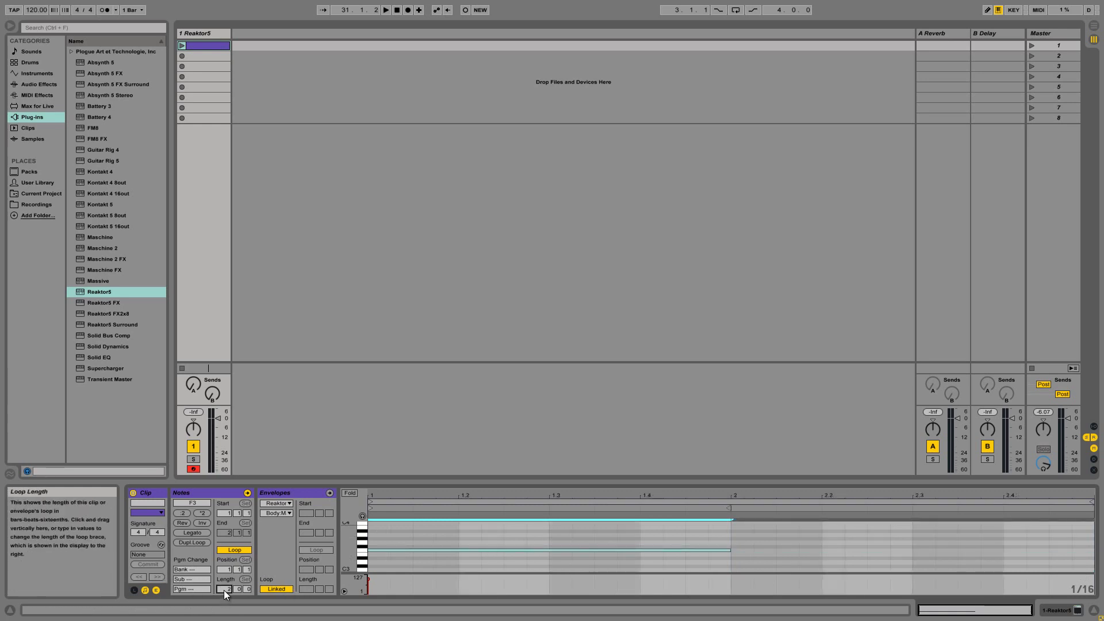
Add a half-bar C4 at bar 2 and an A3 from 2.3 to the end, then launch the clip.
{"action": "double_click", "coordinate": [744, 523]}
{"action": "left_click_drag", "start_coordinate": [752, 523], "coordinate": [886, 525]}
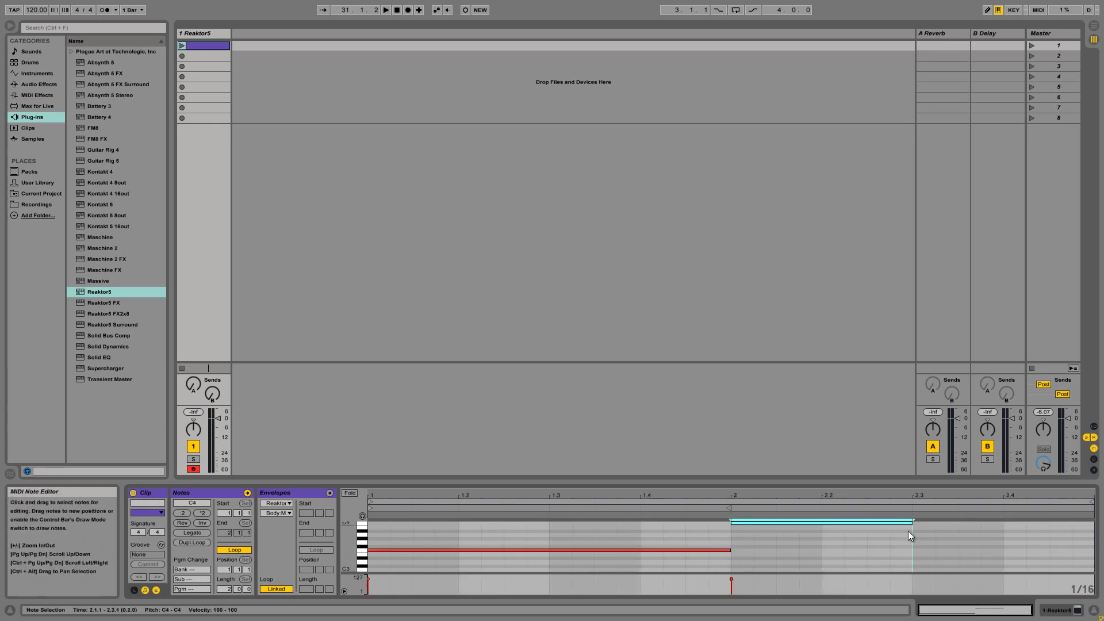
{"action": "left_click", "coordinate": [923, 535]}
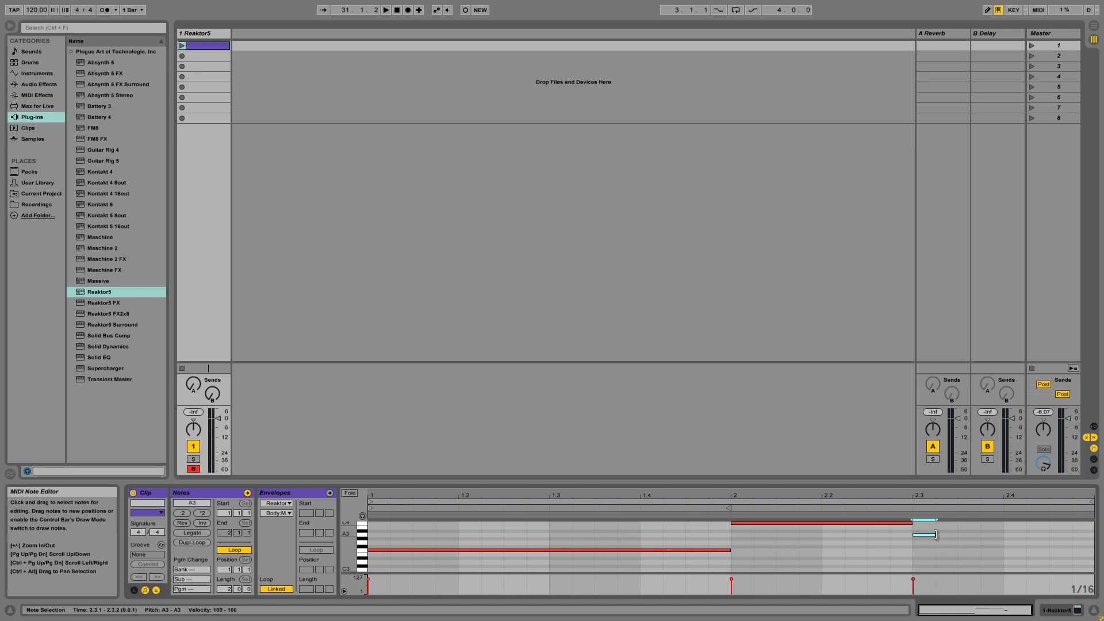
{"action": "left_click_drag", "start_coordinate": [936, 535], "coordinate": [1094, 535]}
{"action": "left_click", "coordinate": [1073, 547]}
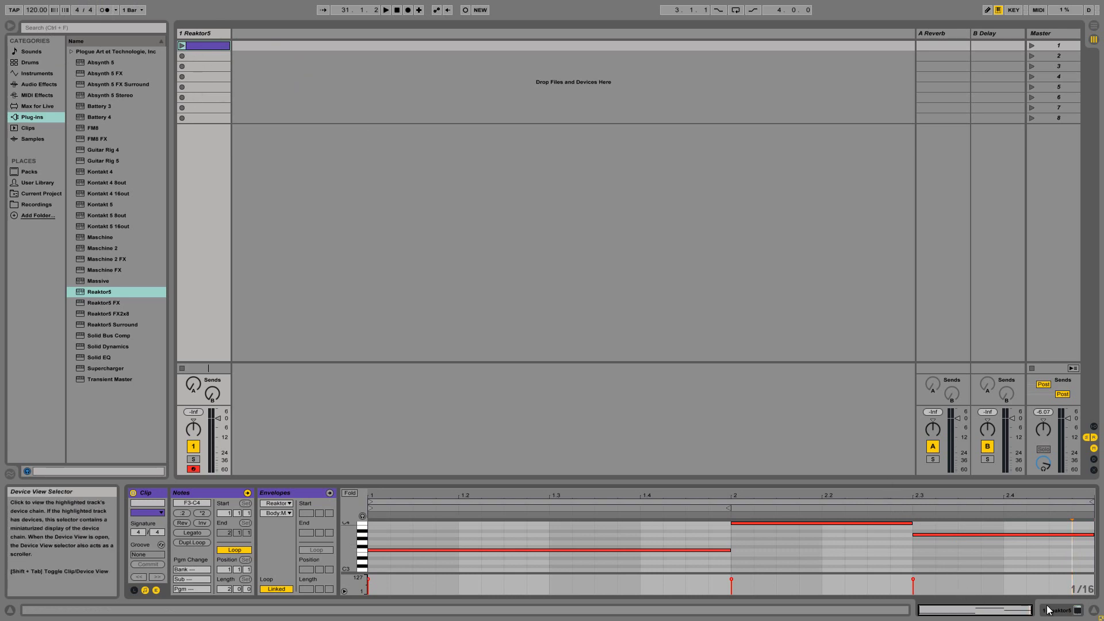
{"action": "left_click", "coordinate": [182, 46]}
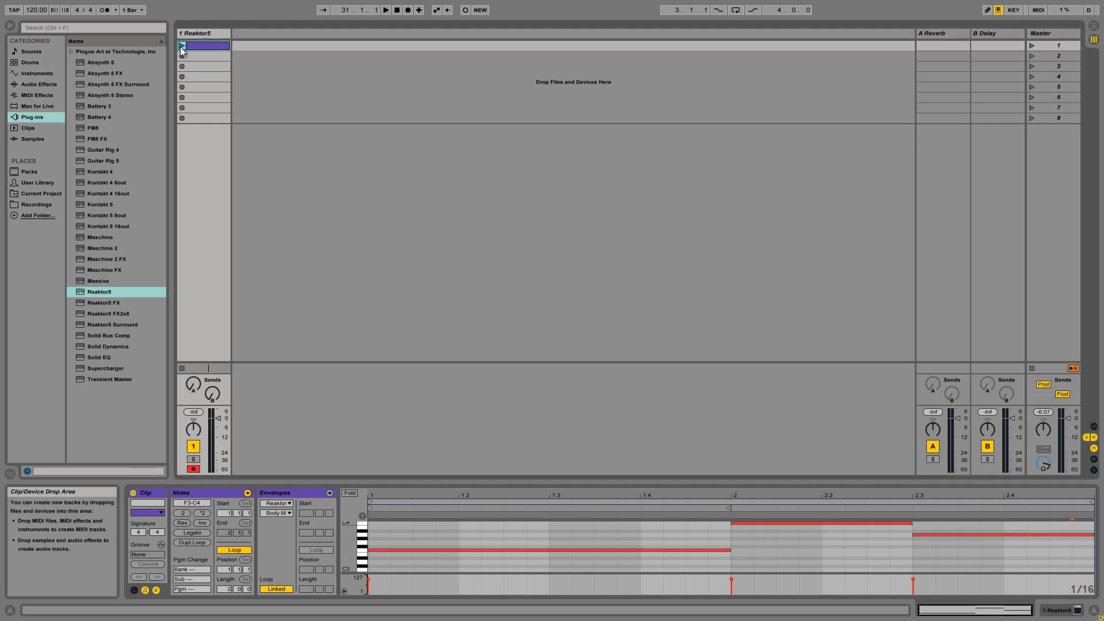
Stop playback, open the Reaktor5 plug-in window and try the violin's bow gesture.
{"action": "left_click", "coordinate": [397, 11]}
{"action": "left_click", "coordinate": [1054, 609]}
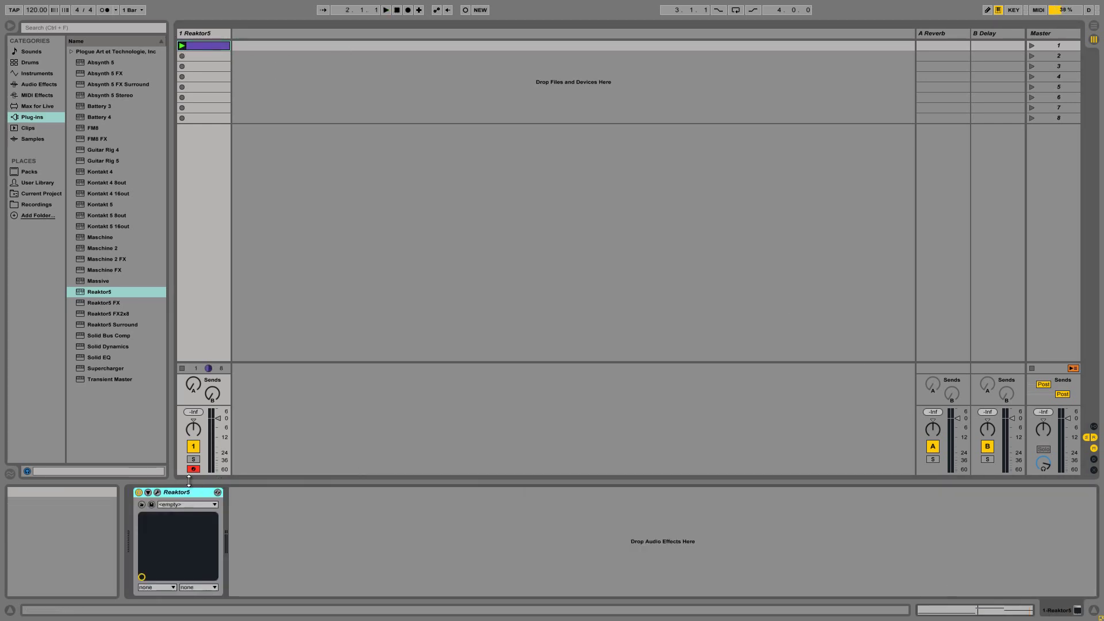
{"action": "left_click", "coordinate": [157, 493]}
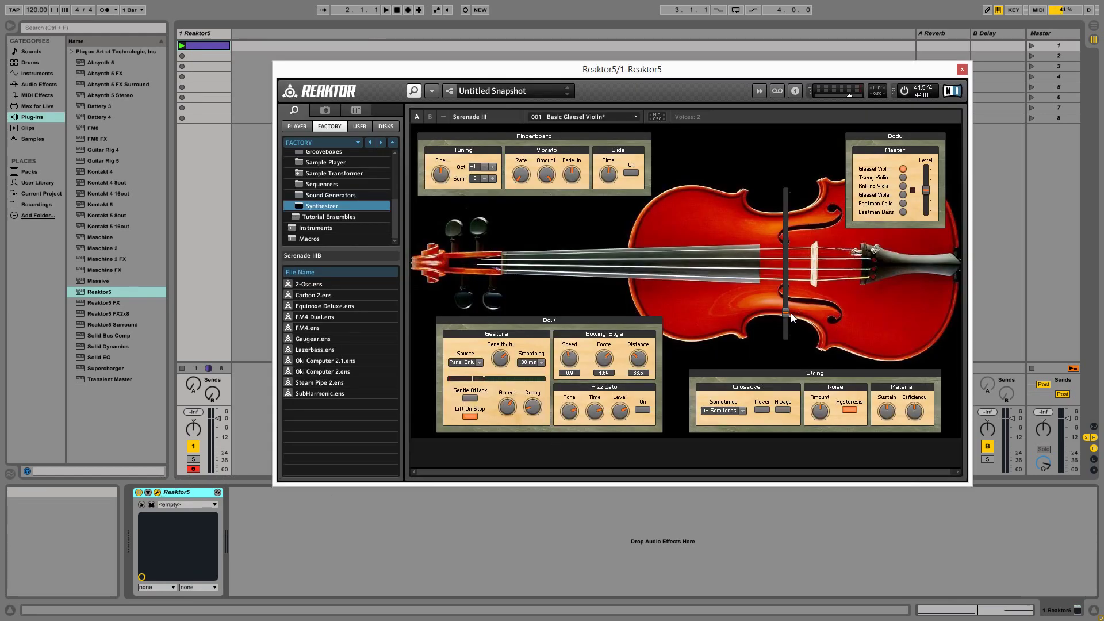
{"action": "left_click_drag", "start_coordinate": [788, 313], "coordinate": [768, 305]}
Use Configure to add the Gesture control to Reaktor5's parameters, then return to the clip and close Reaktor.
{"action": "left_click", "coordinate": [148, 493]}
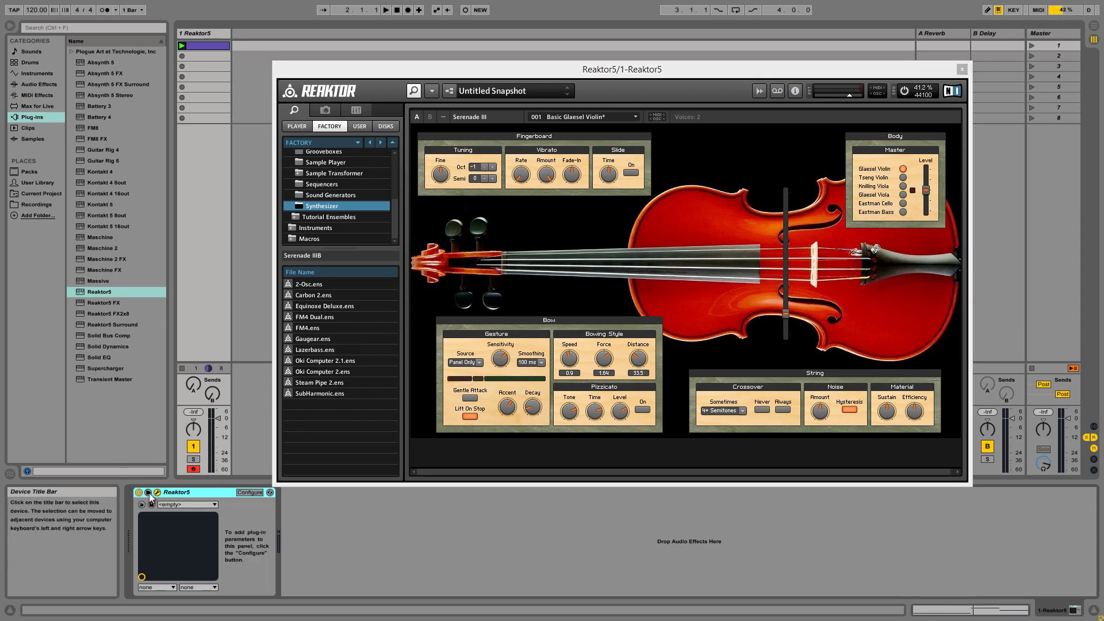
{"action": "left_click", "coordinate": [249, 493]}
{"action": "left_click_drag", "start_coordinate": [787, 314], "coordinate": [791, 284]}
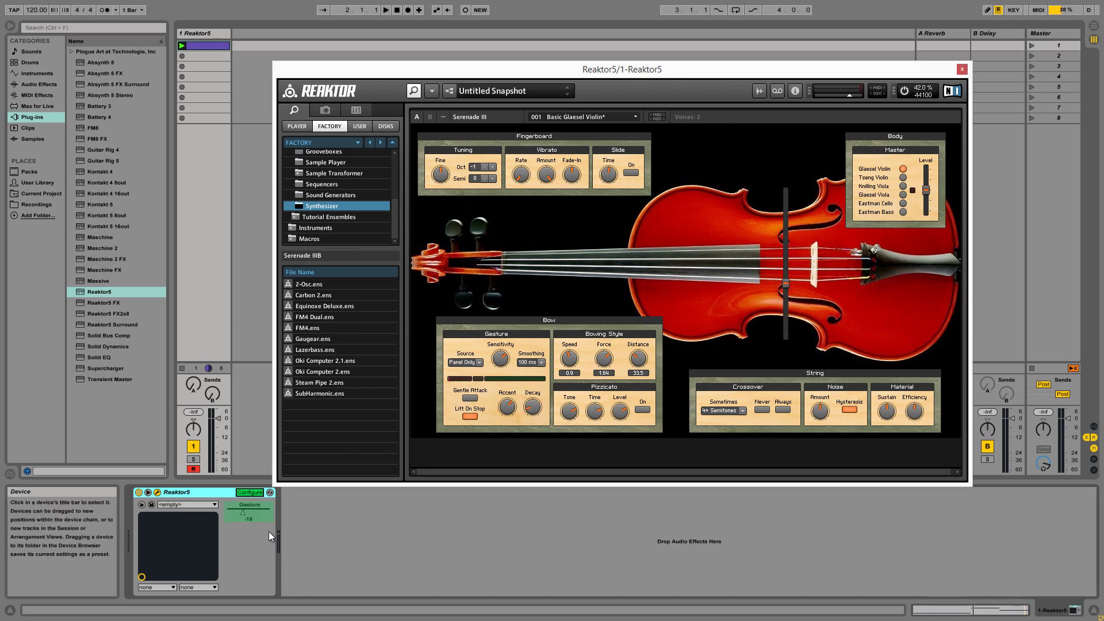
{"action": "left_click", "coordinate": [148, 493]}
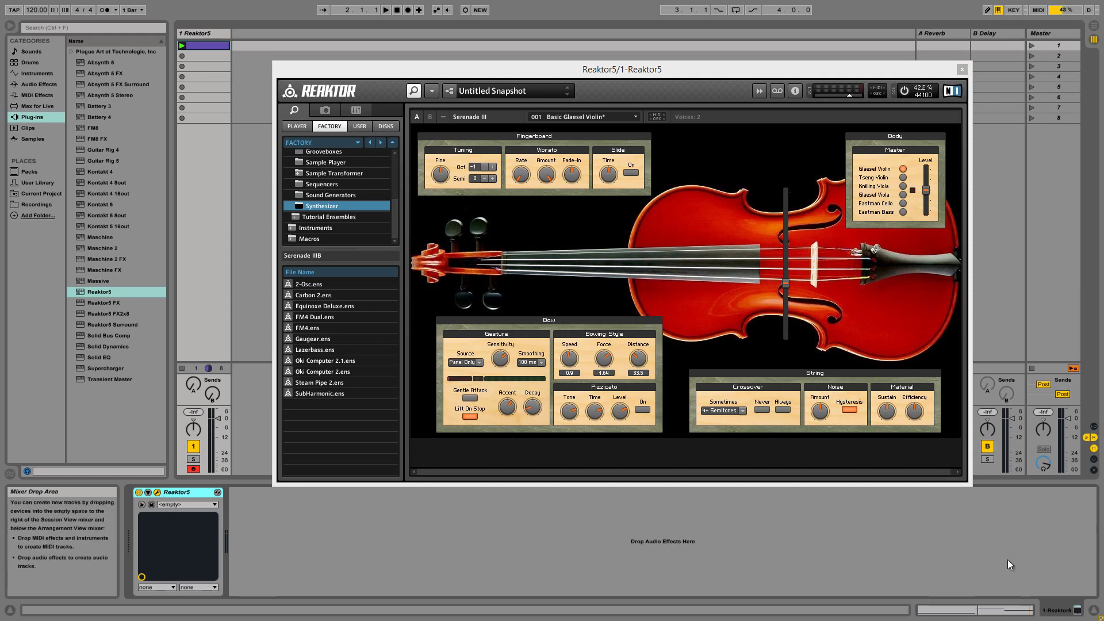
{"action": "key", "text": "shift+Tab"}
{"action": "left_click", "coordinate": [960, 70]}
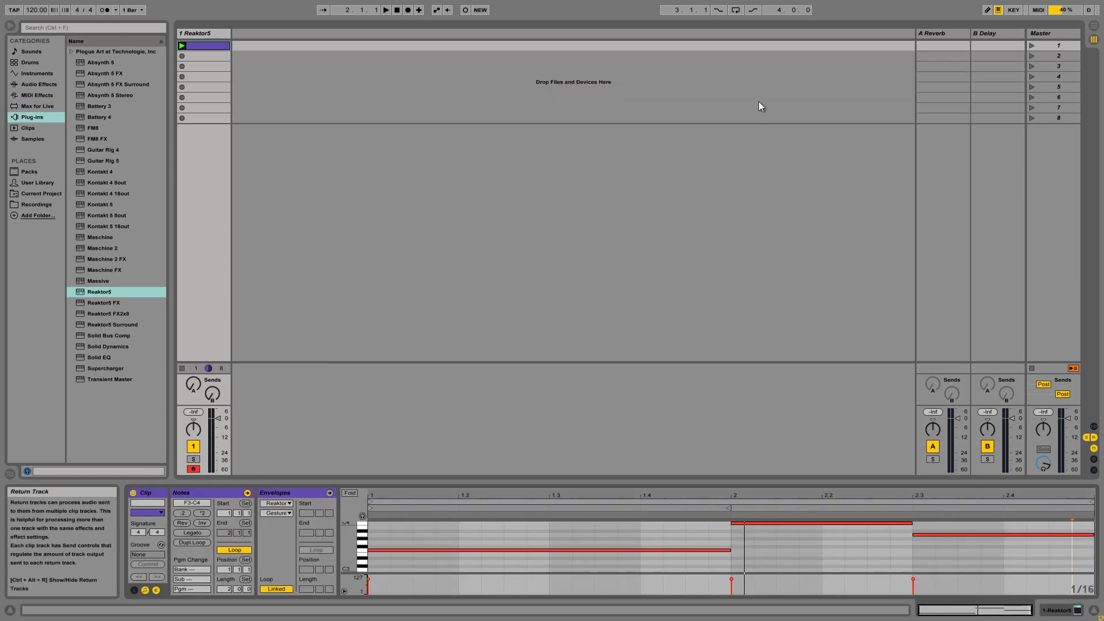
Set the clip's envelope to control Reaktor5's Gesture parameter.
{"action": "left_click", "coordinate": [156, 590]}
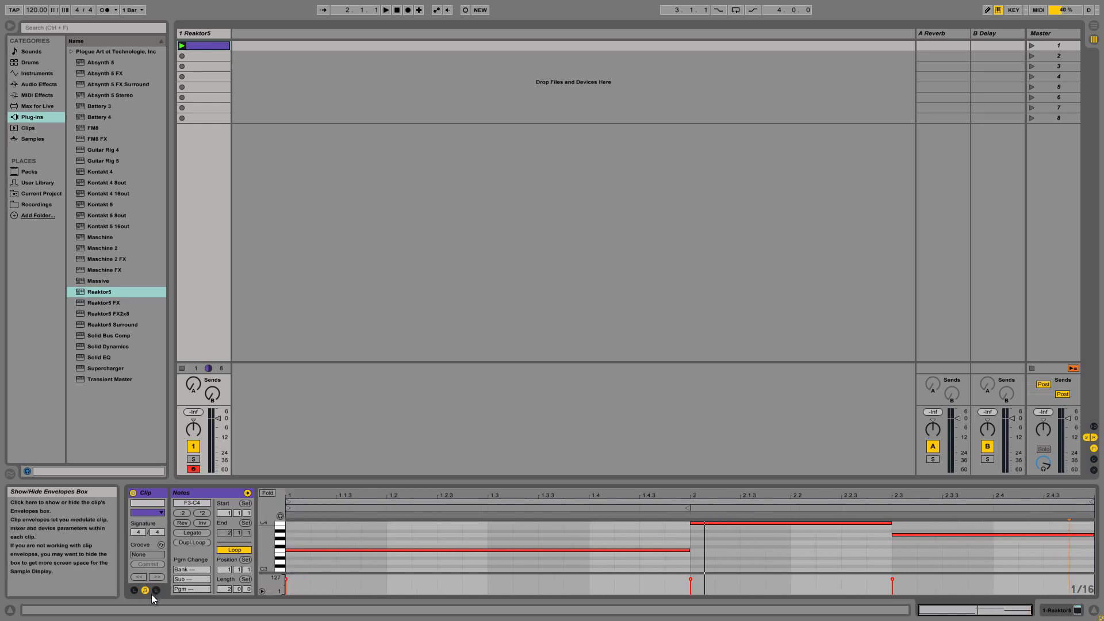
{"action": "left_click", "coordinate": [156, 590]}
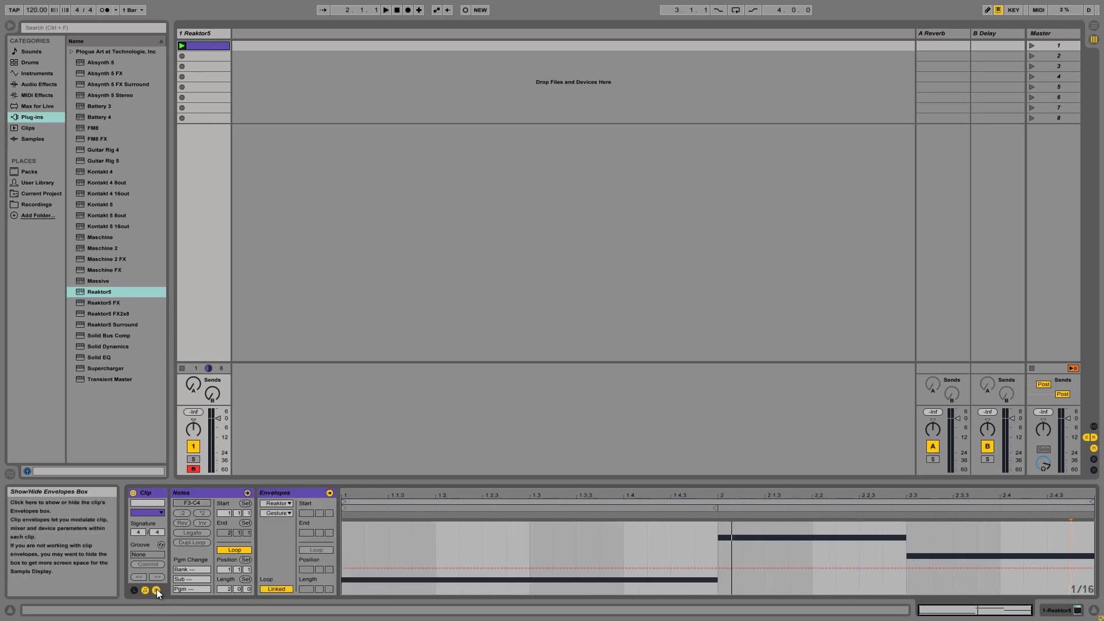
{"action": "left_click", "coordinate": [277, 504]}
{"action": "left_click", "coordinate": [277, 506]}
{"action": "left_click", "coordinate": [277, 509]}
{"action": "left_click", "coordinate": [275, 532]}
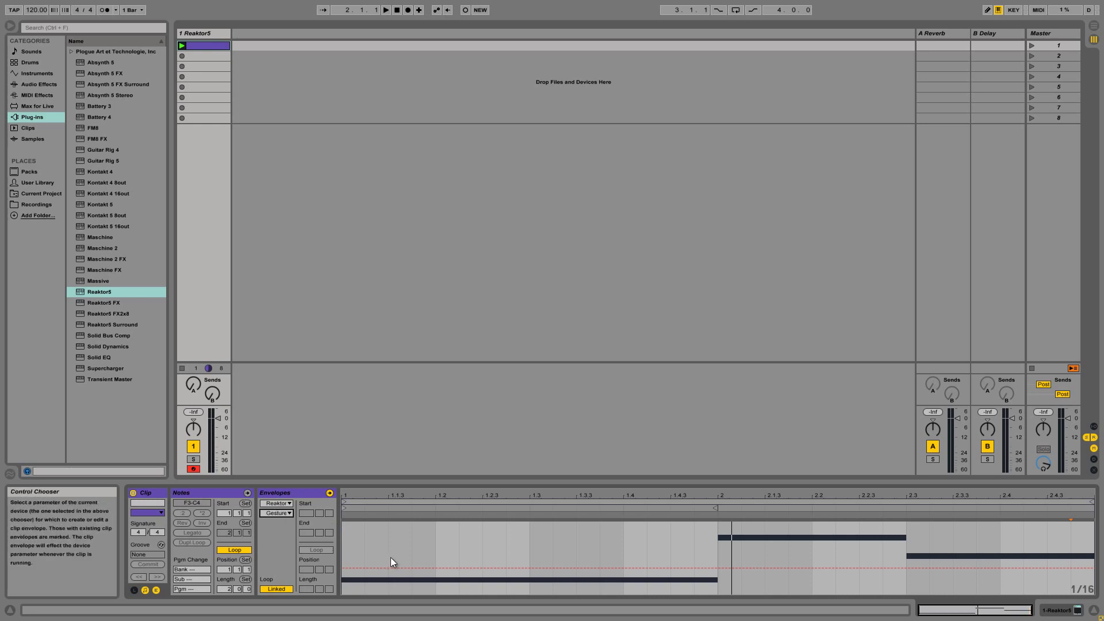
Draw the Gesture envelope from 0, up to 0.20 at bar 2, ending at 0.17.
{"action": "left_click_drag", "start_coordinate": [344, 567], "coordinate": [343, 595]}
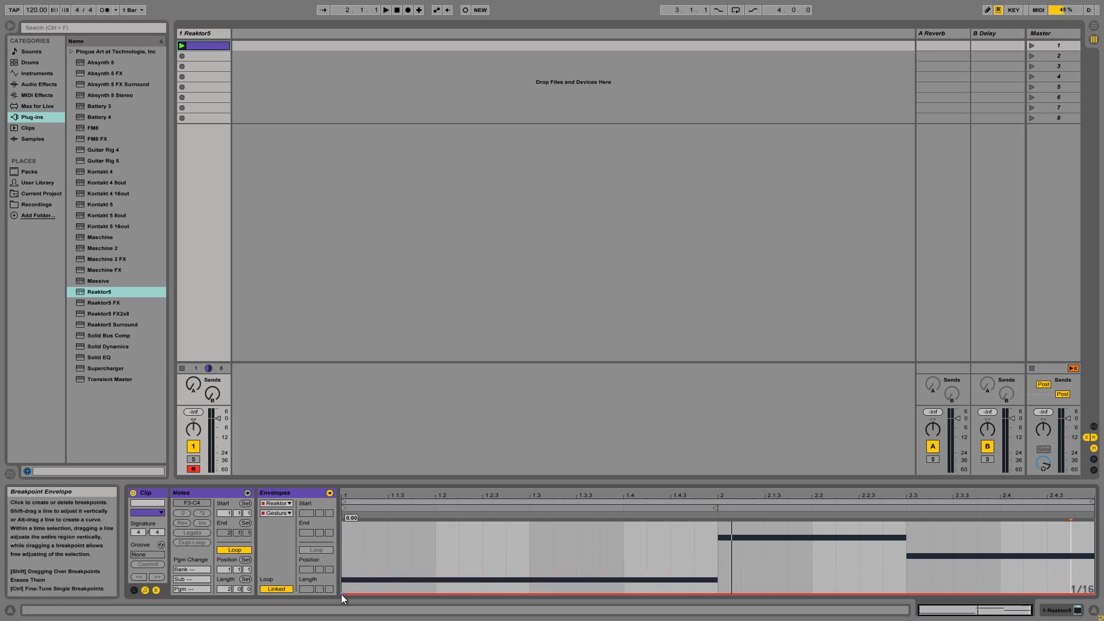
{"action": "left_click_drag", "start_coordinate": [726, 592], "coordinate": [726, 592]}
{"action": "left_click_drag", "start_coordinate": [1092, 568], "coordinate": [1085, 598]}
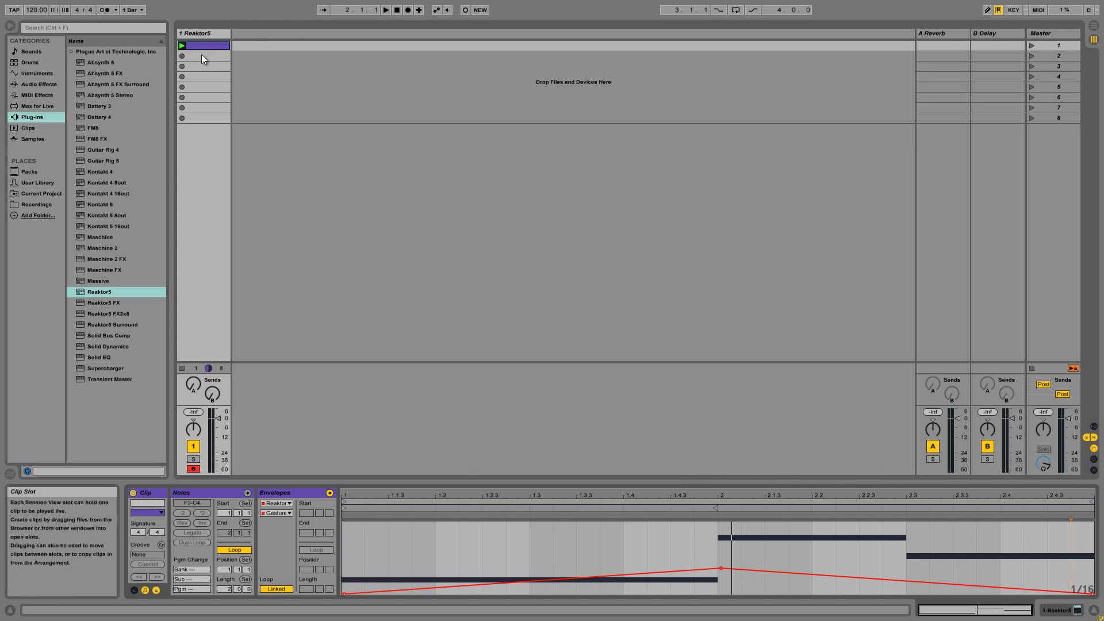
Launch the clip and bring up the Reaktor5 plug-in window.
{"action": "left_click", "coordinate": [181, 47]}
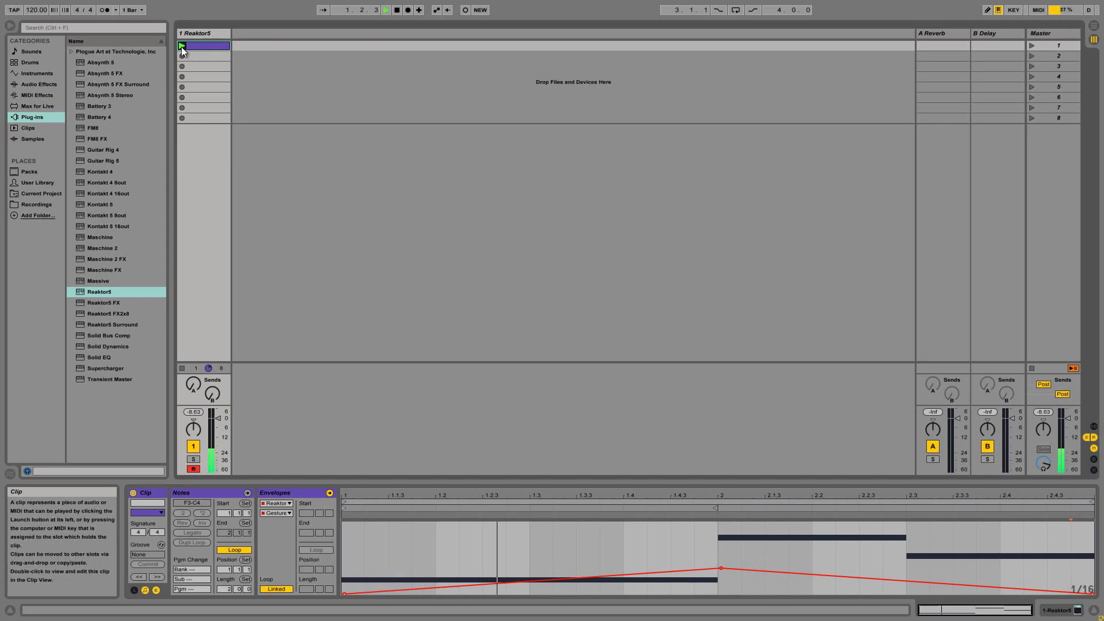
{"action": "left_click", "coordinate": [1077, 611]}
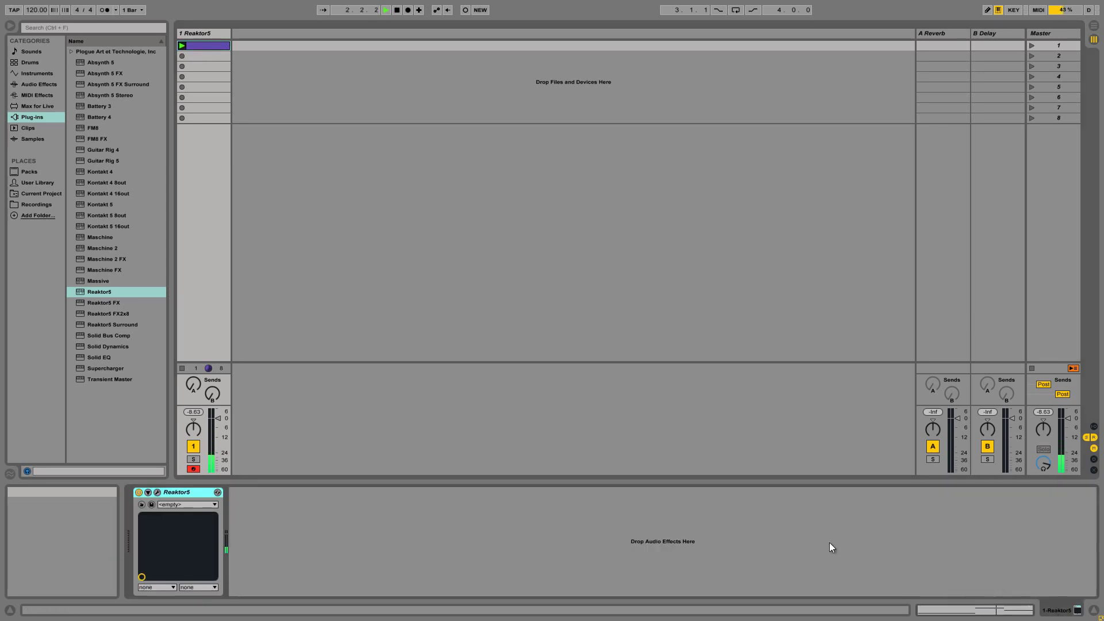
{"action": "left_click", "coordinate": [158, 492]}
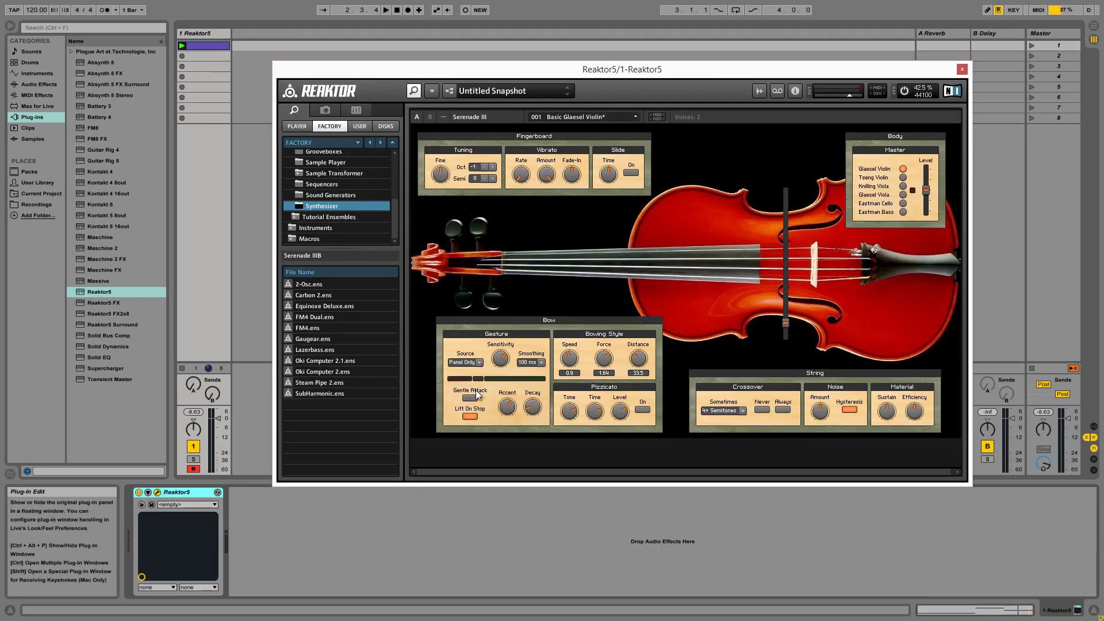
Lower the bow Force to 0.82 and the bow Speed during playback, then reduce Force further.
{"action": "left_click_drag", "start_coordinate": [612, 361], "coordinate": [616, 383]}
{"action": "scroll", "coordinate": [638, 365], "scroll_direction": "down", "scroll_amount": 5}
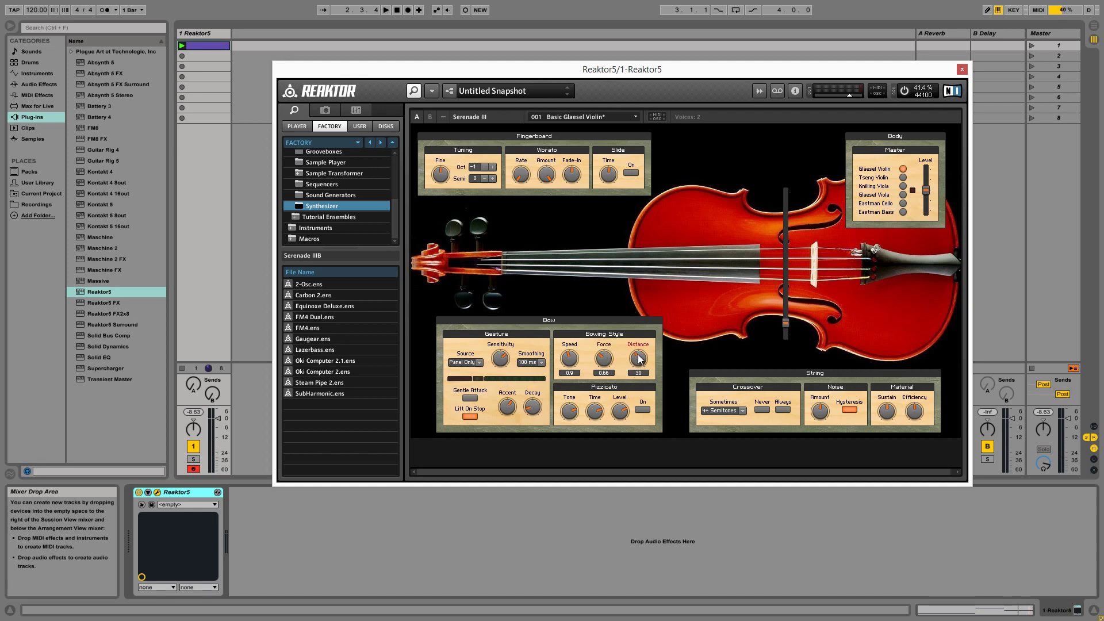
{"action": "left_click", "coordinate": [386, 10]}
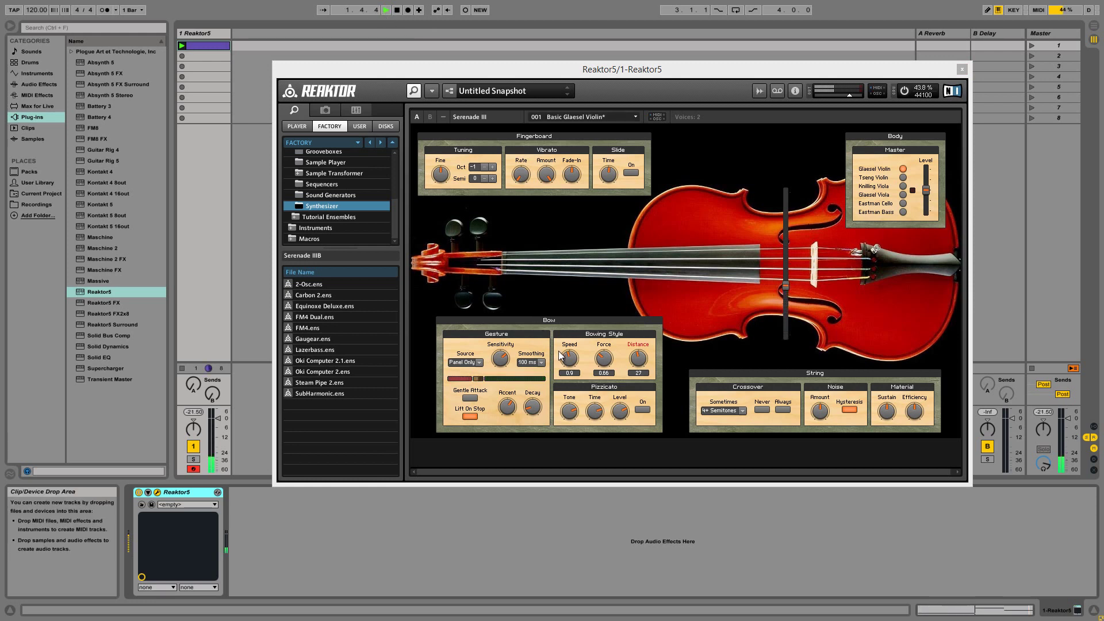
{"action": "left_click_drag", "start_coordinate": [569, 361], "coordinate": [576, 380]}
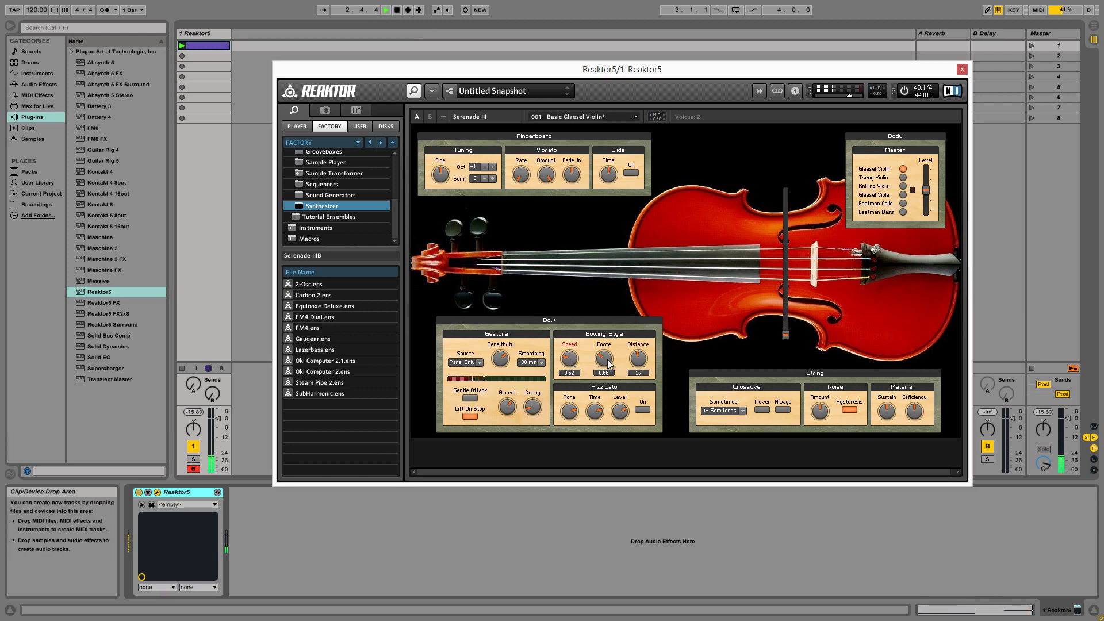
{"action": "scroll", "coordinate": [609, 358], "scroll_direction": "up", "scroll_amount": 2}
{"action": "left_click_drag", "start_coordinate": [608, 346], "coordinate": [577, 346]}
{"action": "scroll", "coordinate": [634, 361], "scroll_direction": "down", "scroll_amount": 3}
Raise the body's master level and switch the body through Tseng Violin to Knilling Viola.
{"action": "left_click_drag", "start_coordinate": [927, 189], "coordinate": [928, 180]}
{"action": "left_click", "coordinate": [904, 178]}
{"action": "left_click", "coordinate": [902, 185]}
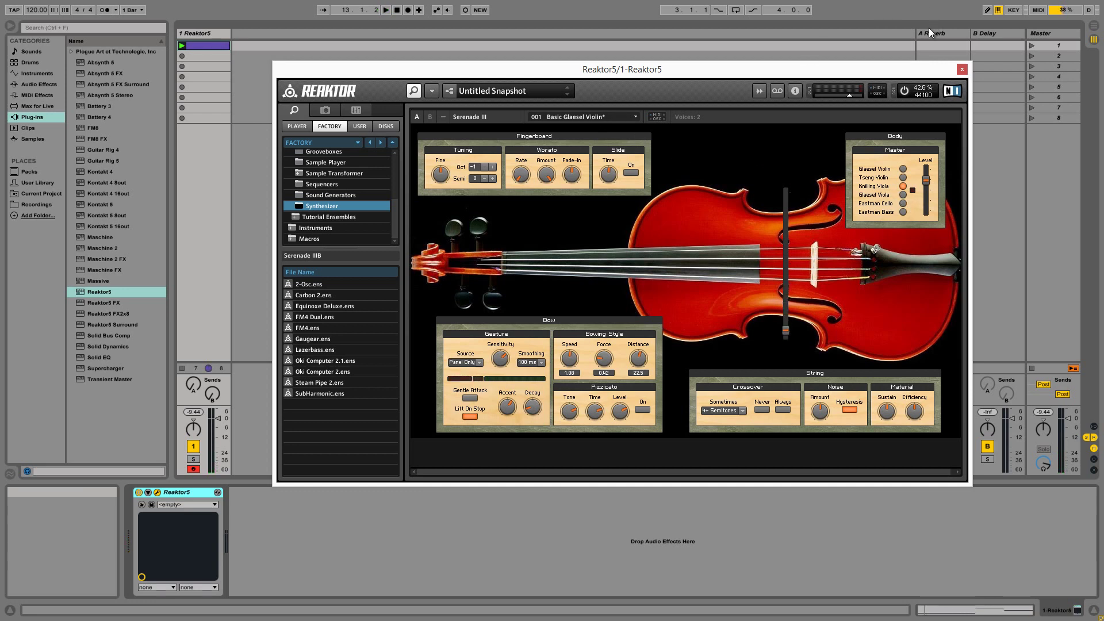
{"action": "left_click", "coordinate": [962, 68]}
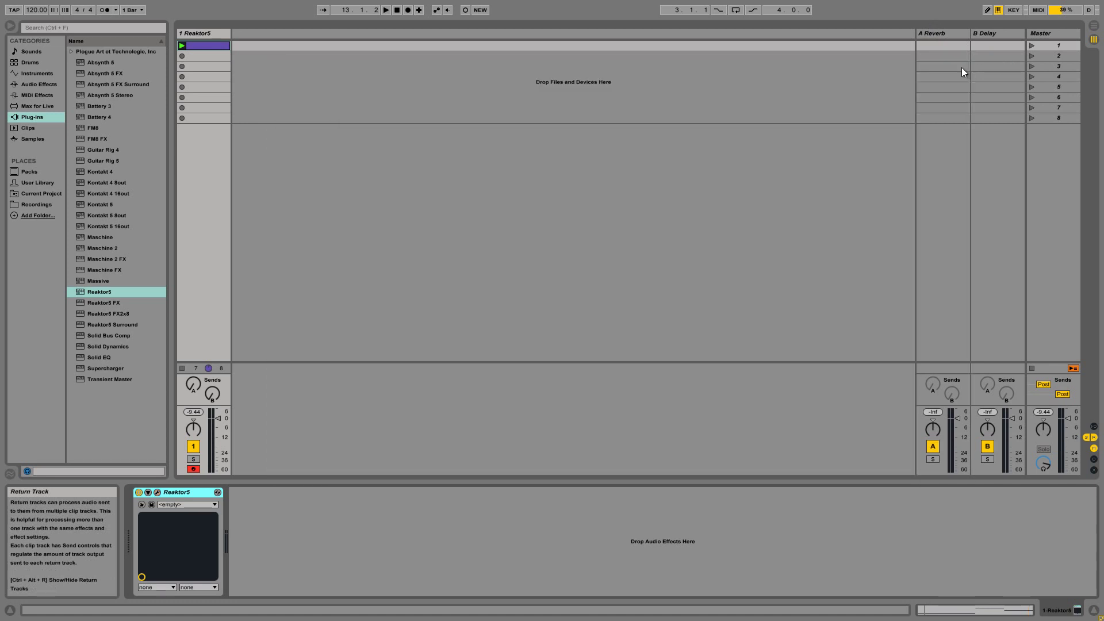